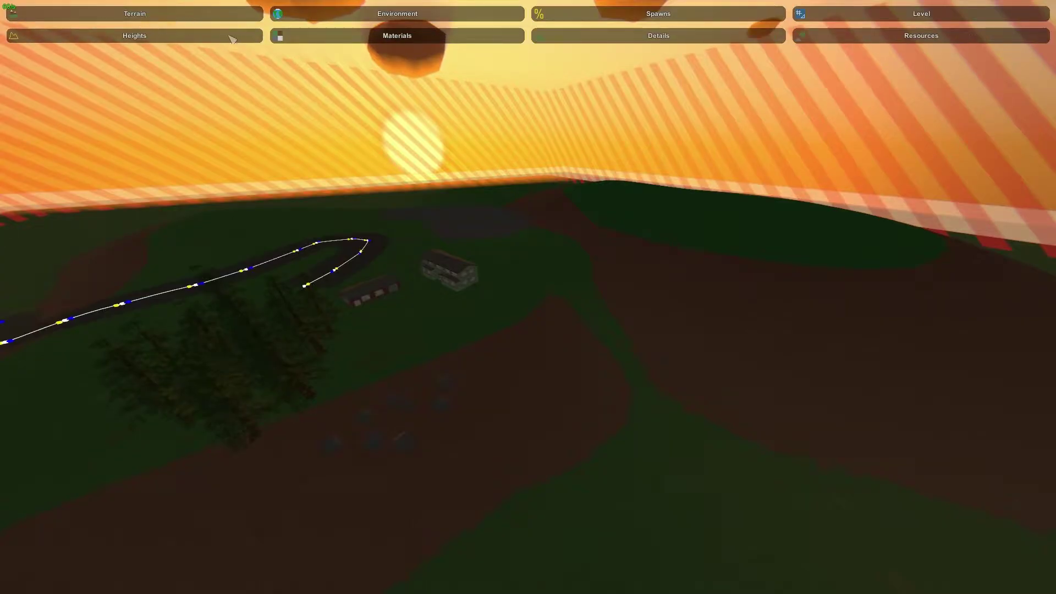
# - Examine the existing map's terrain, road path, trees and buildings from several angles
pyautogui.moveTo(205, 40); pyautogui.dragTo(160, 17, button='right')
pyautogui.press('w')
pyautogui.moveTo(528, 297)
pyautogui.mouseDown(button='right')
pyautogui.moveTo(479, 300)
pyautogui.moveTo(532, 302)
pyautogui.mouseUp(button='right')
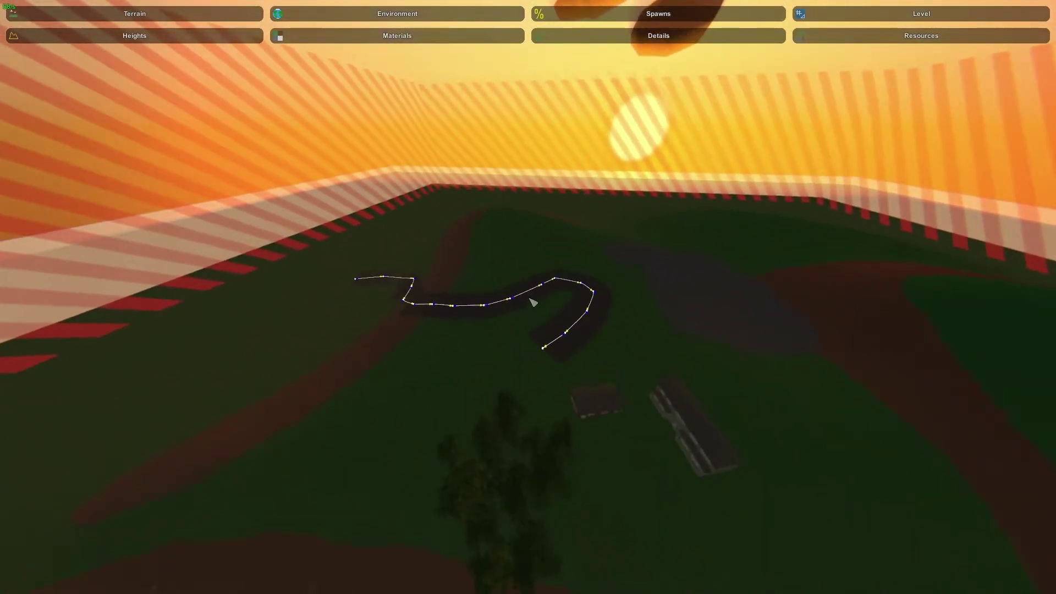
pyautogui.moveTo(335, 363); pyautogui.dragTo(248, 462, button='right')
pyautogui.press('a')
pyautogui.moveTo(528, 297); pyautogui.dragTo(849, 293, button='right')
pyautogui.press('w')
pyautogui.moveTo(405, 313); pyautogui.dragTo(335, 301, button='right')
pyautogui.moveTo(528, 297); pyautogui.dragTo(535, 298, button='right')
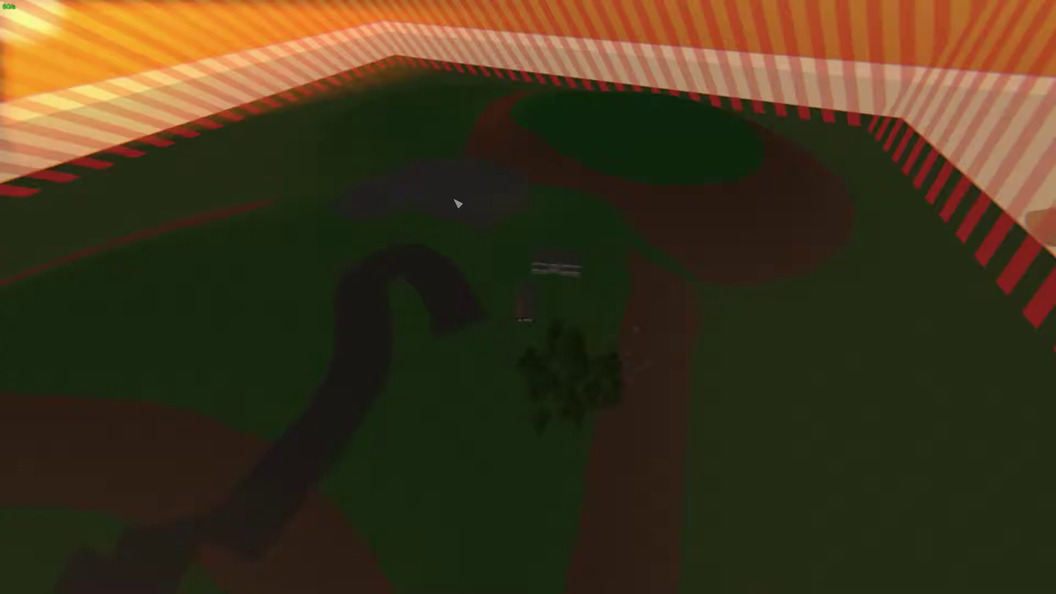
# - Switch the map to the devkit editor and show the level in the Viewport
pyautogui.press('F1')
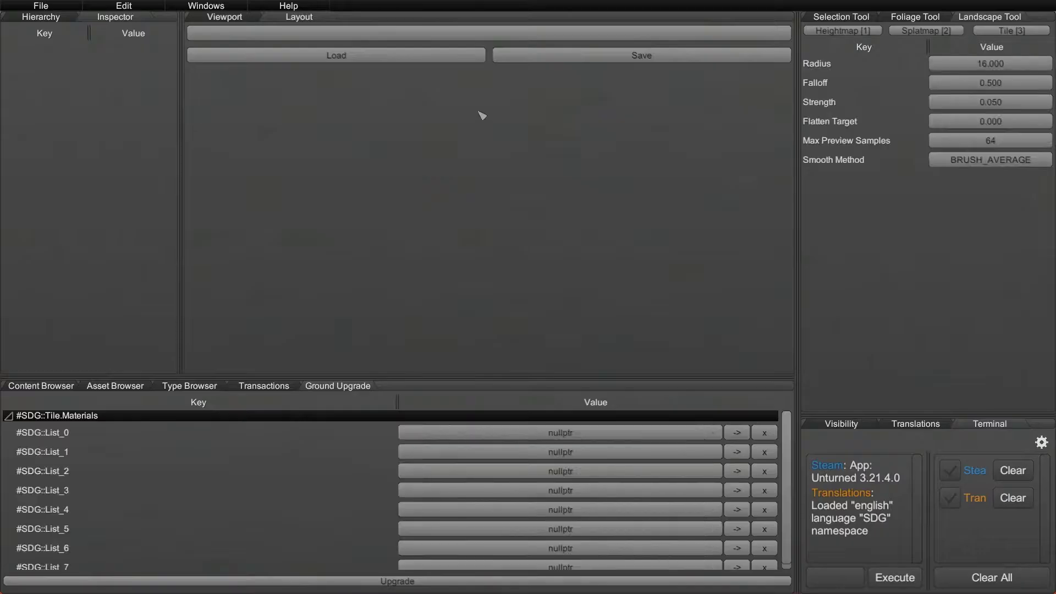
pyautogui.click(227, 18)
pyautogui.moveTo(557, 313)
pyautogui.mouseDown(button='right')
pyautogui.moveTo(524, 326)
pyautogui.moveTo(519, 299)
pyautogui.moveTo(519, 308)
pyautogui.mouseUp(button='right')
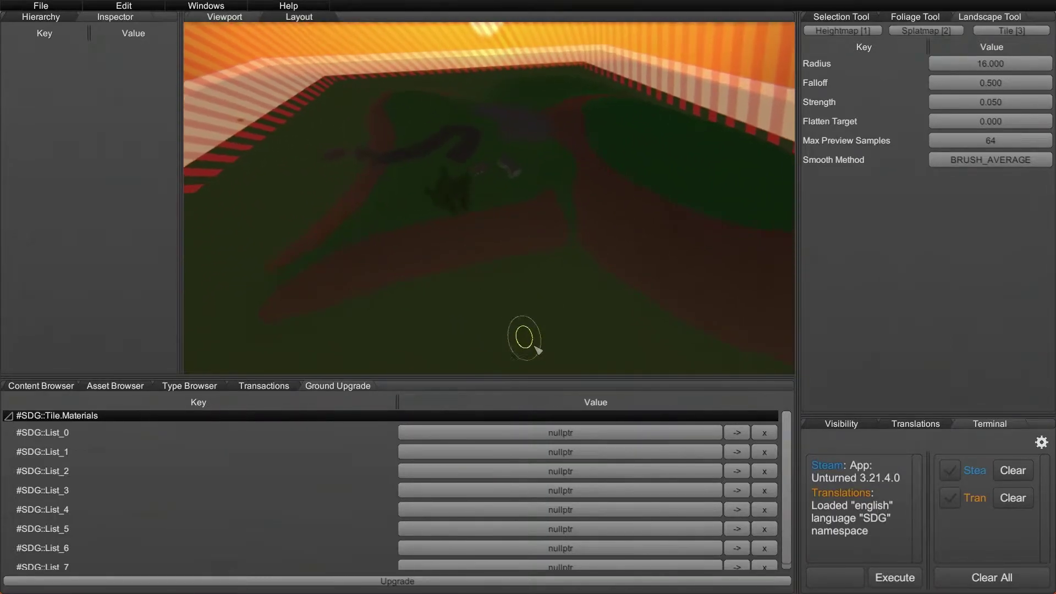
pyautogui.moveTo(521, 378); pyautogui.dragTo(521, 410)
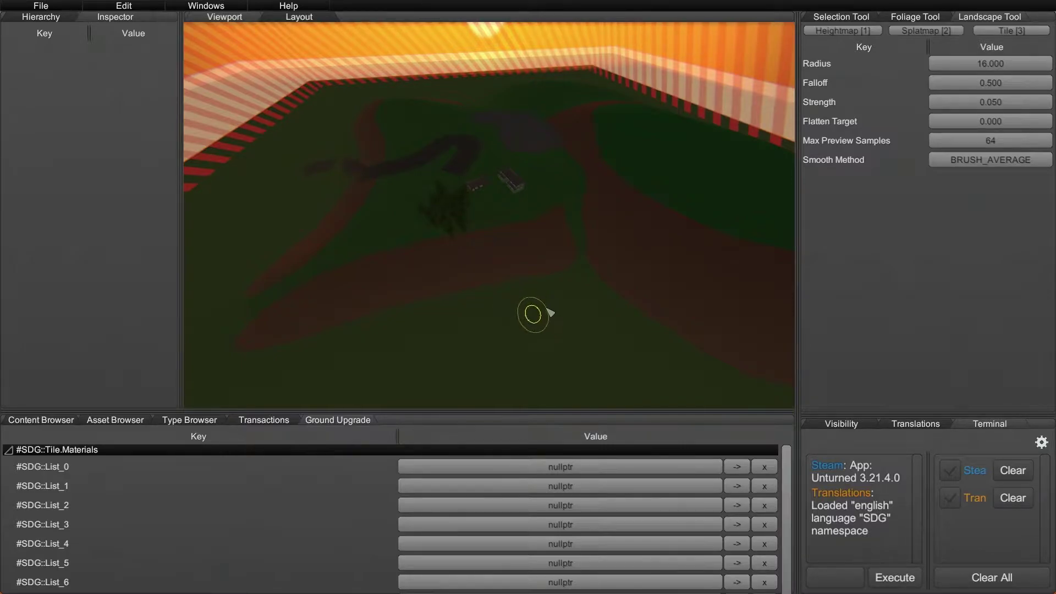
pyautogui.moveTo(548, 310)
pyautogui.mouseDown(button='right')
pyautogui.moveTo(536, 325)
pyautogui.moveTo(532, 310)
pyautogui.mouseUp(button='right')
pyautogui.press('w')
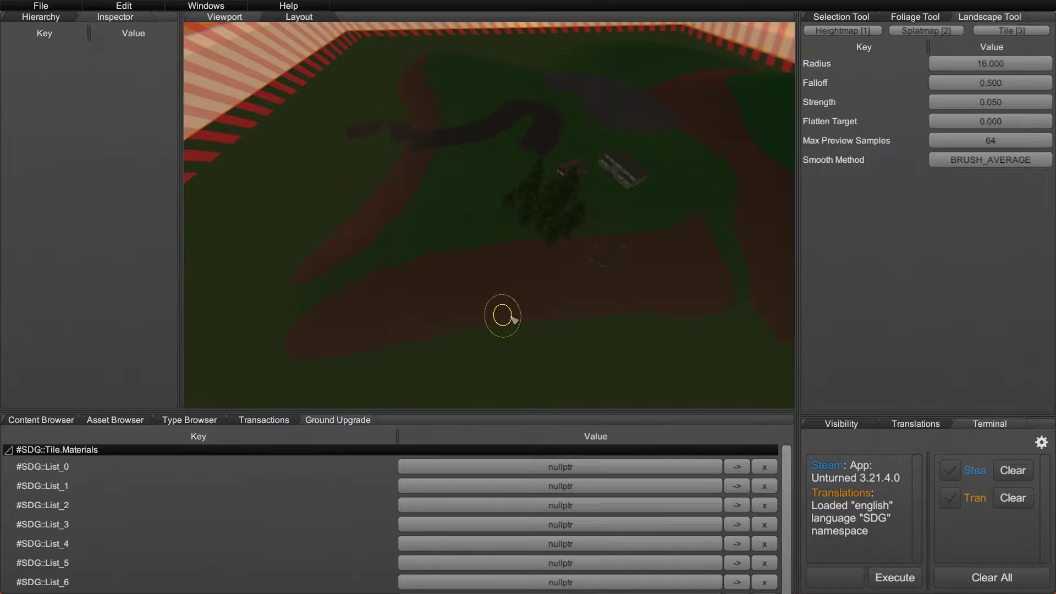
pyautogui.press('a')
pyautogui.moveTo(484, 330); pyautogui.dragTo(527, 299, button='right')
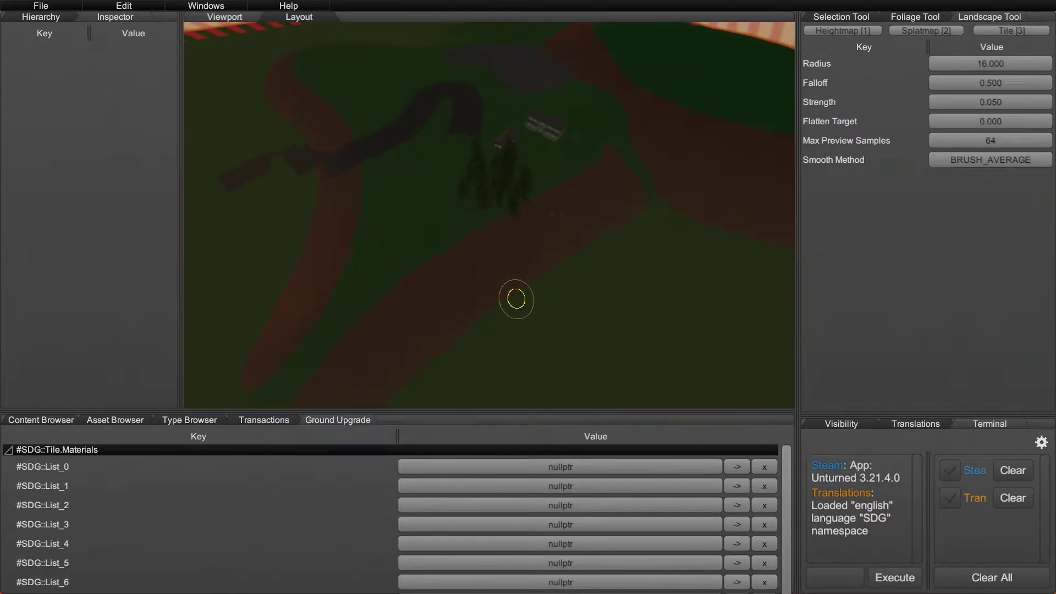
pyautogui.moveTo(517, 298)
pyautogui.mouseDown(button='right')
pyautogui.moveTo(521, 358)
pyautogui.moveTo(517, 303)
pyautogui.moveTo(505, 347)
pyautogui.moveTo(378, 297)
pyautogui.mouseUp(button='right')
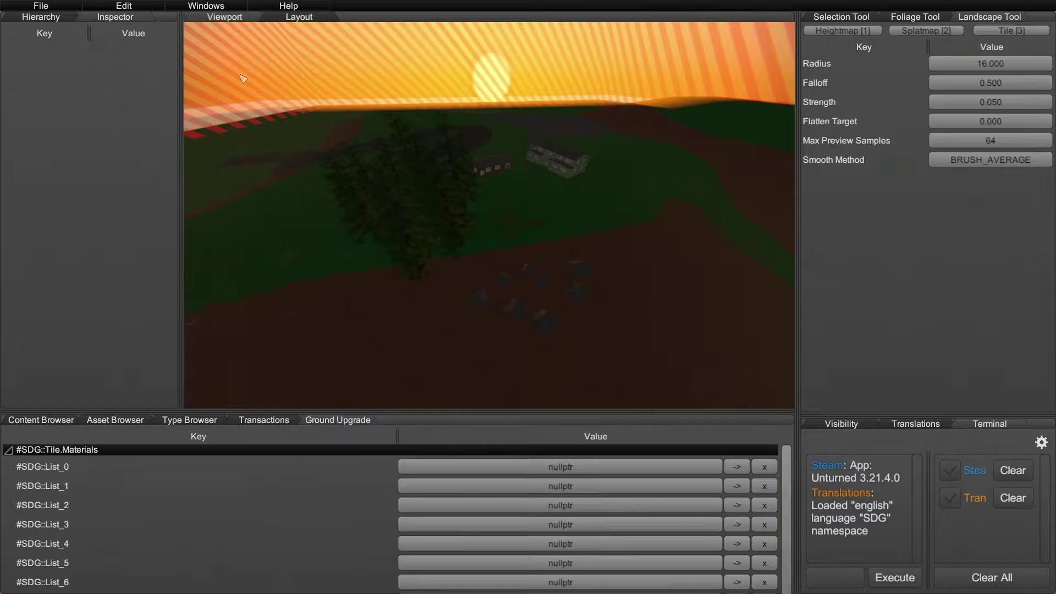
# - Make the full Ground Upgrade settings visible and locate GroundUpgradeWizard among the available wizards
pyautogui.moveTo(363, 410); pyautogui.dragTo(374, 385)
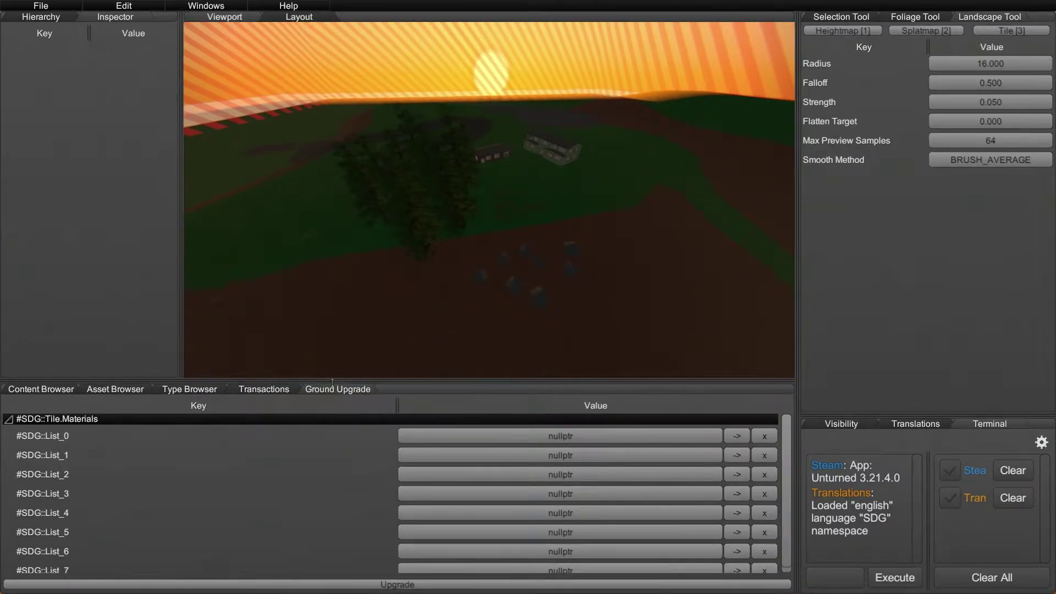
pyautogui.click(206, 6)
pyautogui.moveTo(216, 31)
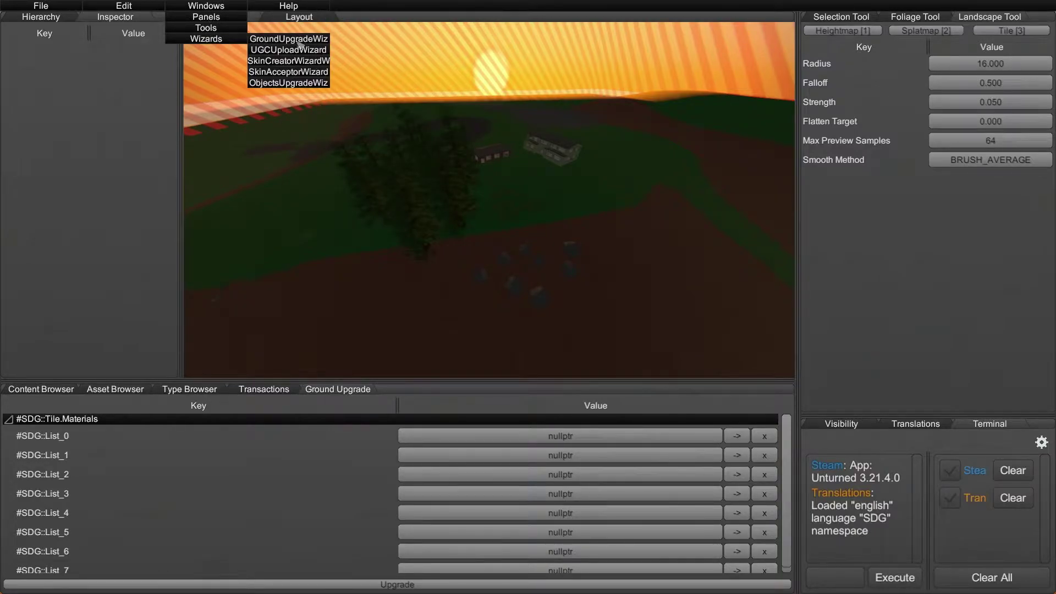
# - Show the level hierarchy and add a Landscape object to it
pyautogui.press('s')
pyautogui.moveTo(507, 315); pyautogui.dragTo(514, 313, button='right')
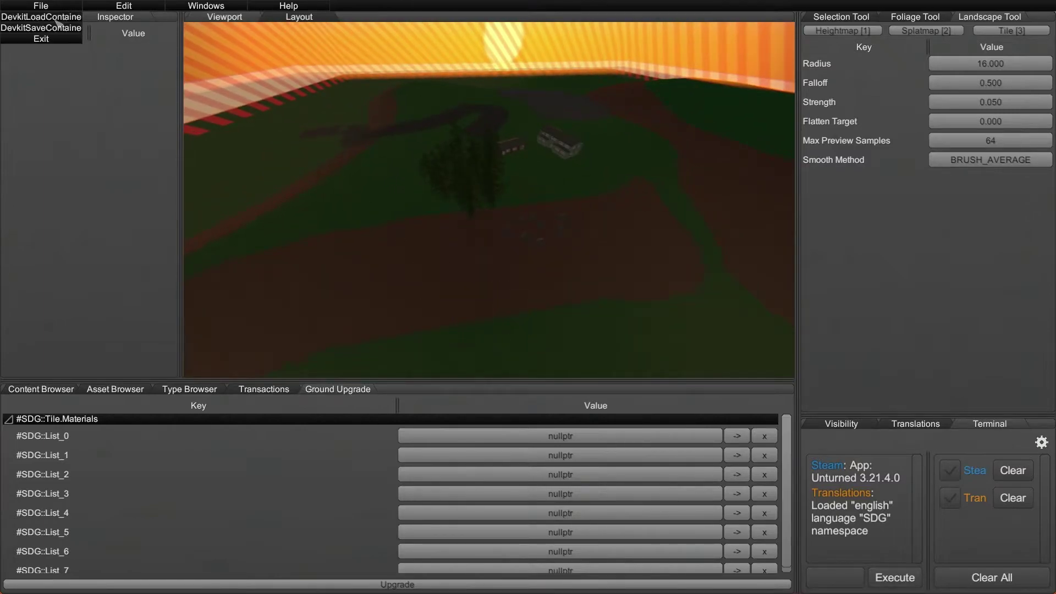
pyautogui.click(62, 18)
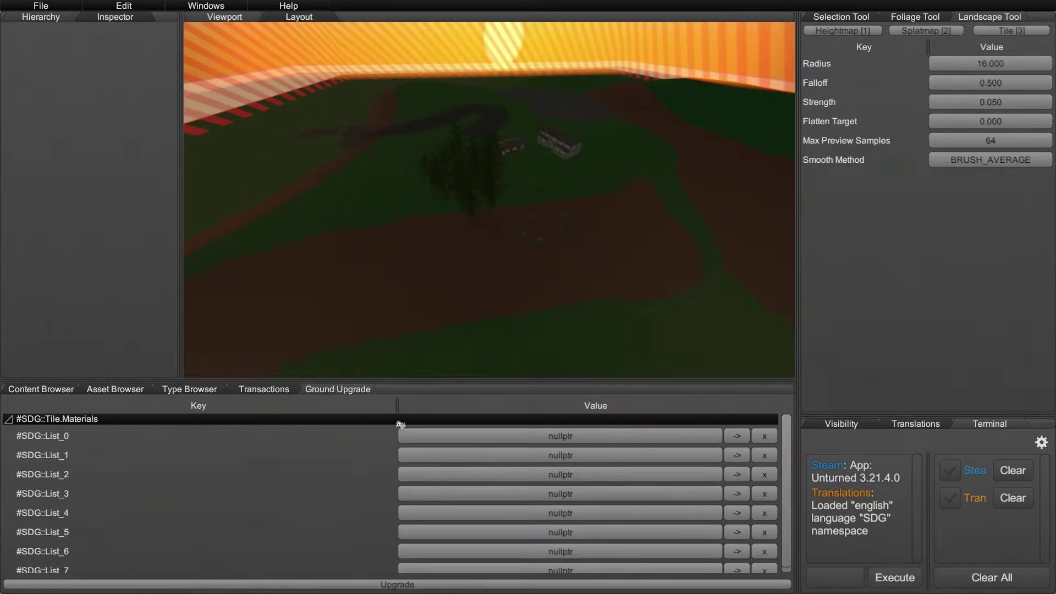
pyautogui.click(180, 391)
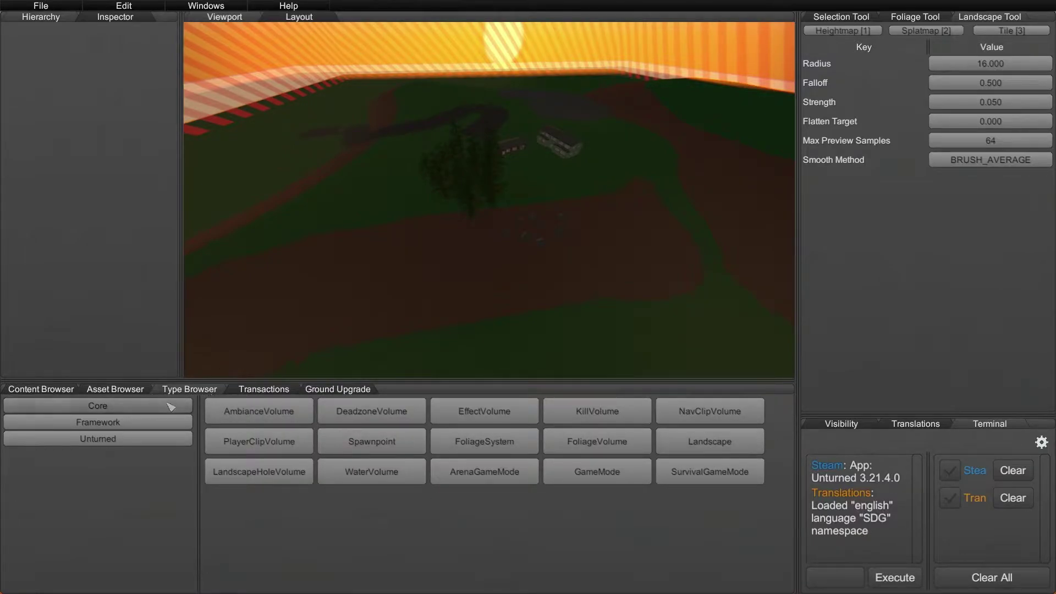
pyautogui.click(707, 443)
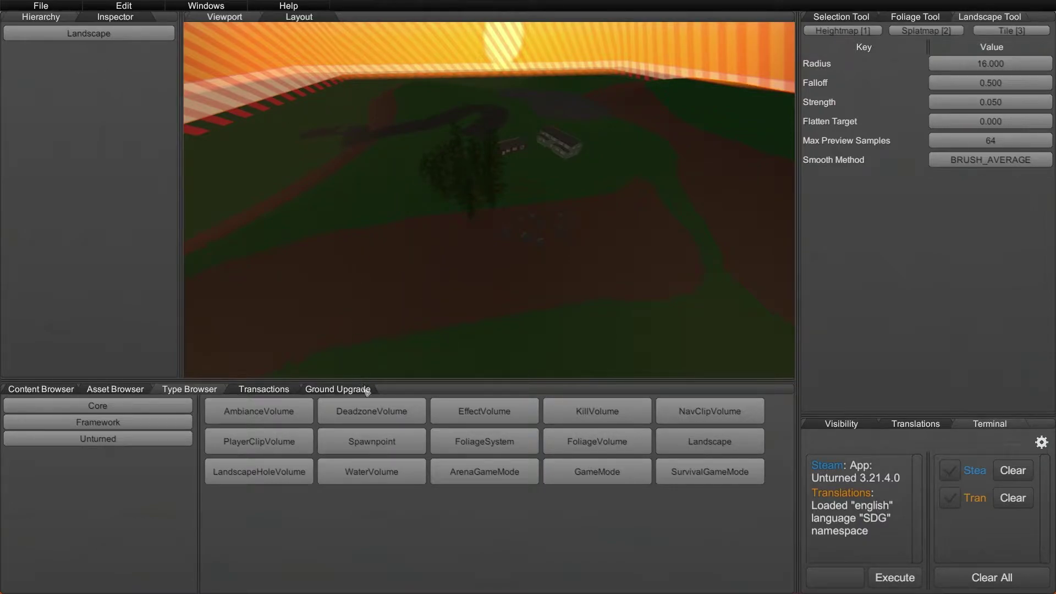
# - Add landscape tiles across the map area with the Landscape Tool's Tile mode
pyautogui.click(924, 19)
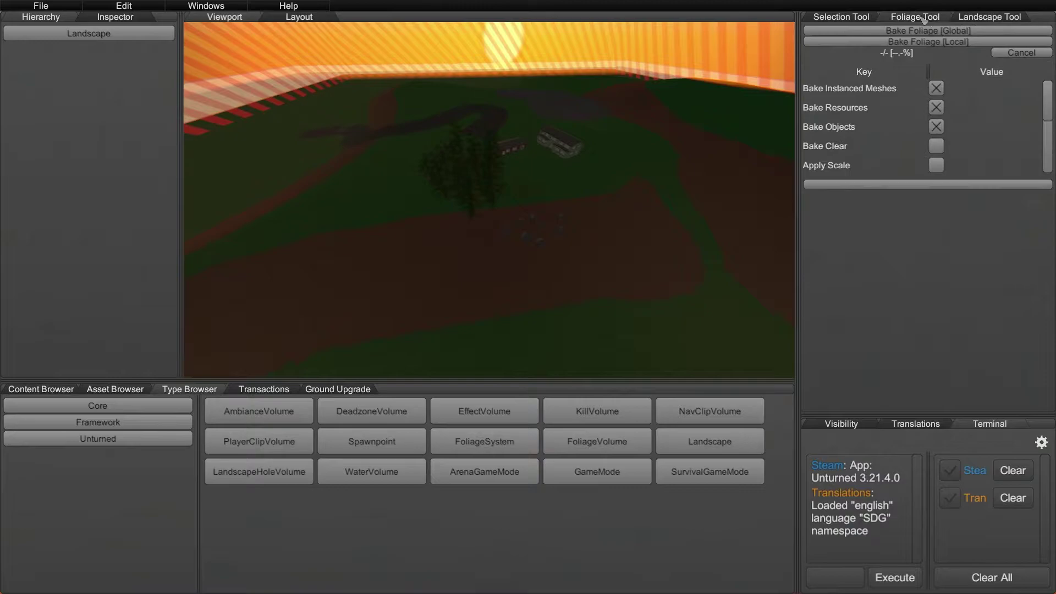
pyautogui.click(1002, 20)
pyautogui.click(996, 31)
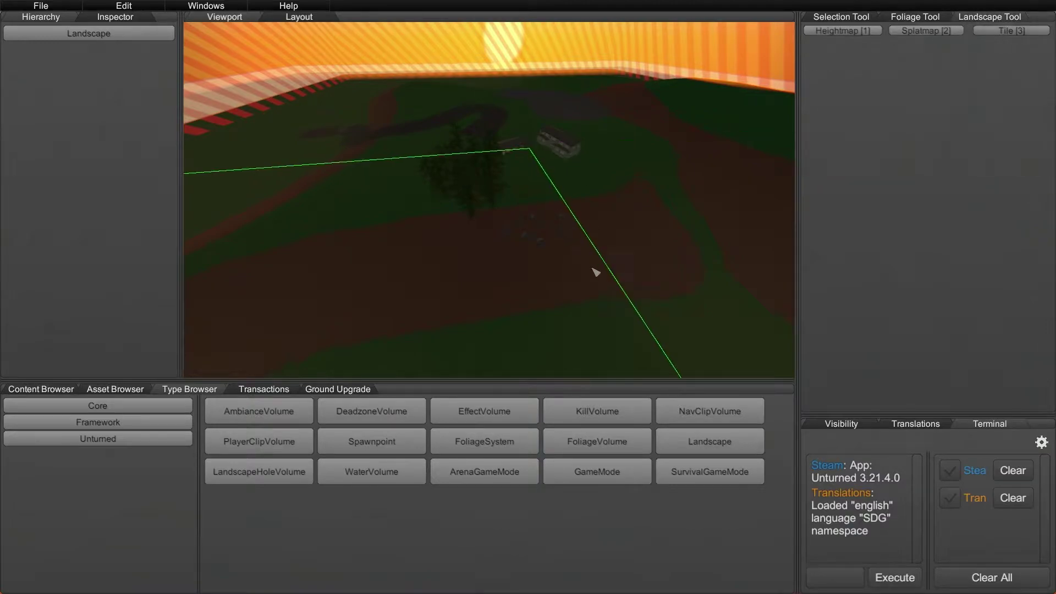
pyautogui.moveTo(594, 271); pyautogui.dragTo(529, 300, button='right')
pyautogui.press('s')
pyautogui.click(477, 90)
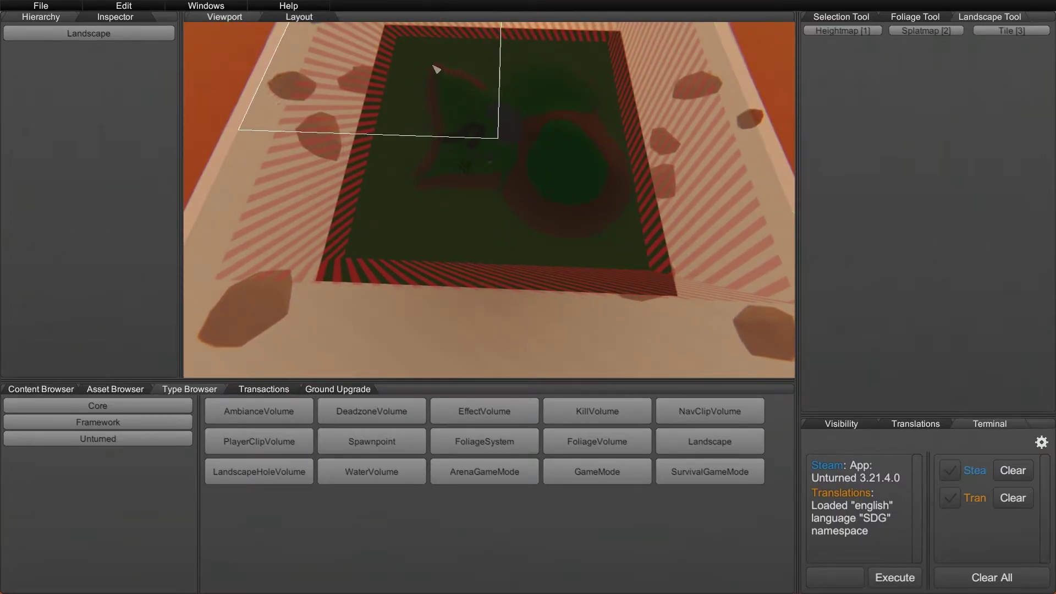
pyautogui.click(607, 92)
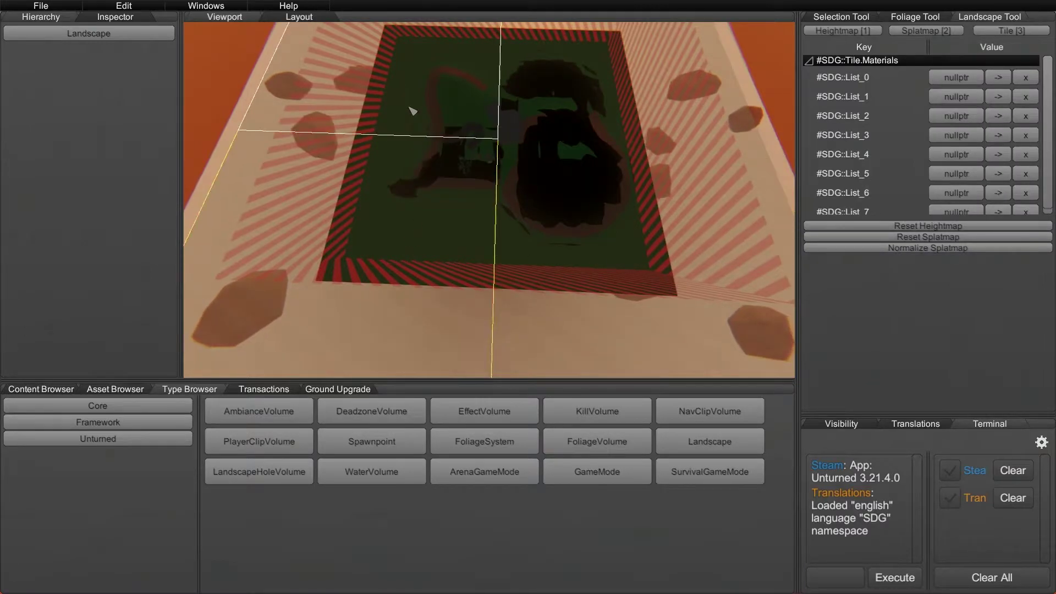
# - Run the Ground Upgrade on the level with all tile material slots left unassigned, and inspect the converted terrain
pyautogui.click(363, 392)
pyautogui.click(396, 585)
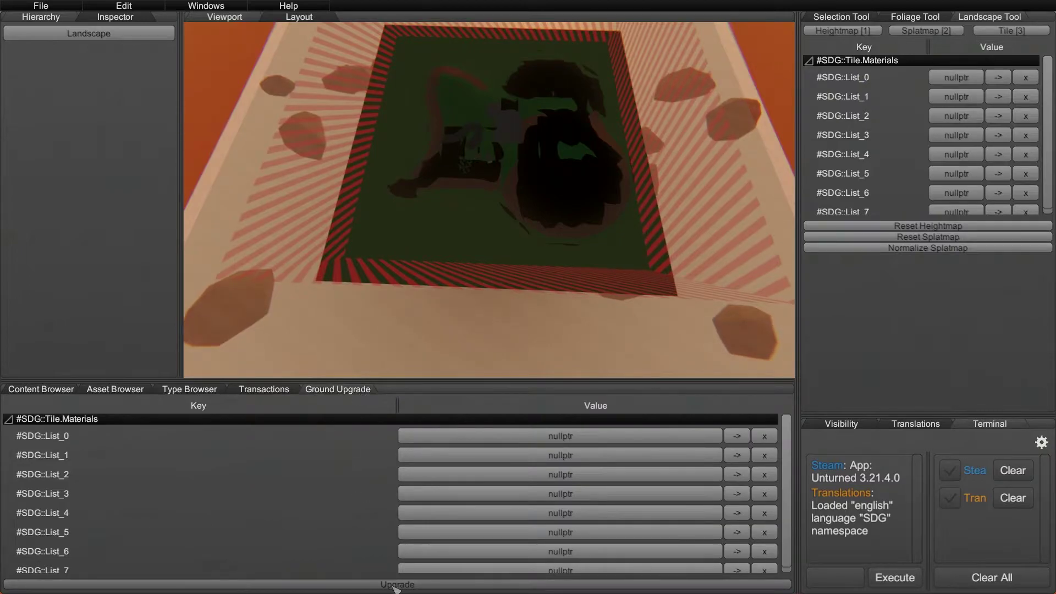
pyautogui.moveTo(546, 252); pyautogui.dragTo(726, 235, button='right')
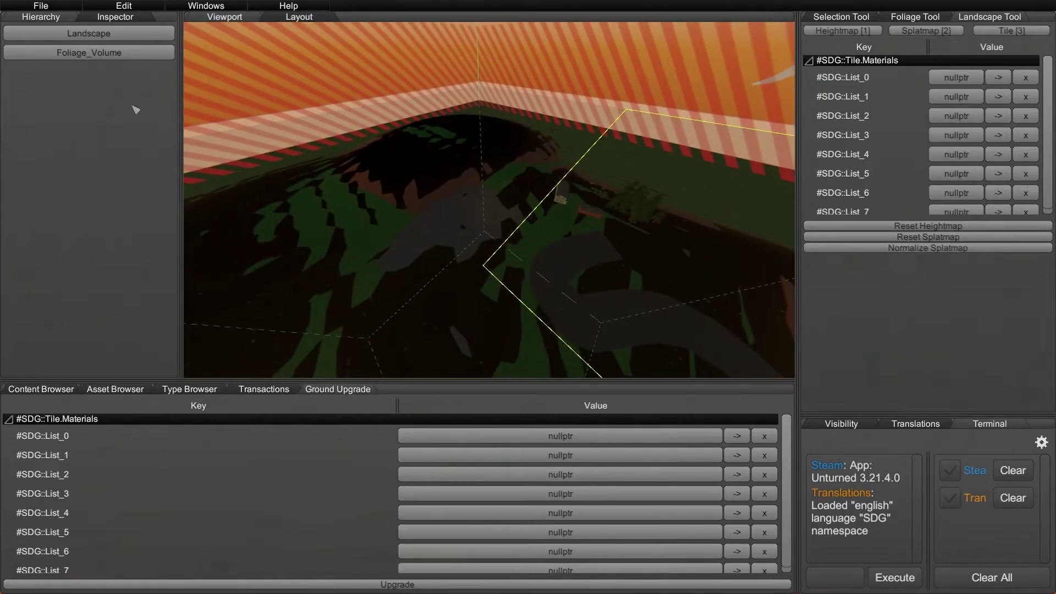
pyautogui.click(500, 236)
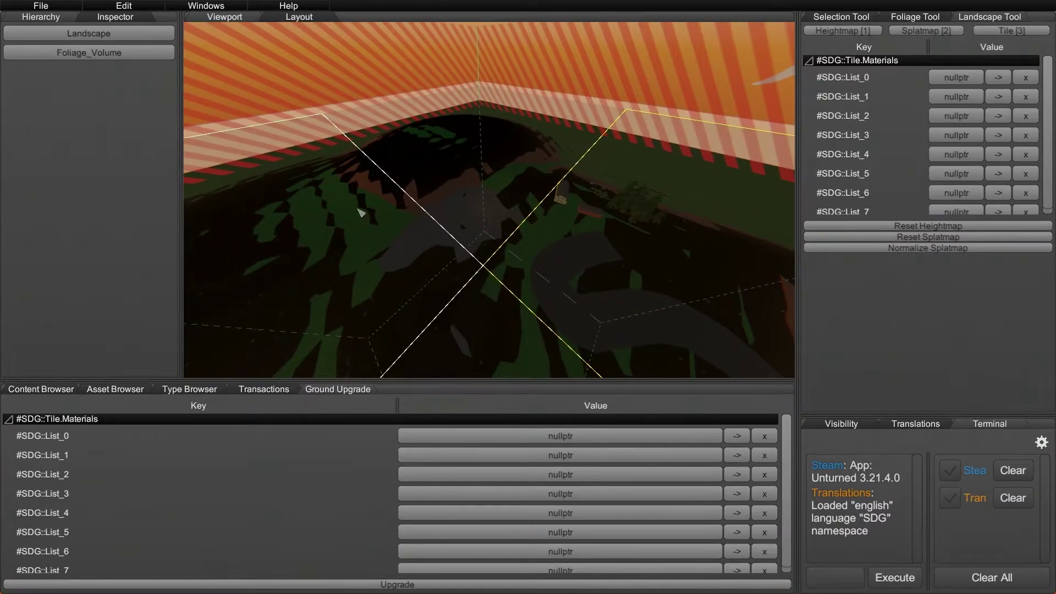
pyautogui.moveTo(506, 260); pyautogui.dragTo(671, 213, button='right')
pyautogui.moveTo(484, 207); pyautogui.dragTo(481, 234, button='right')
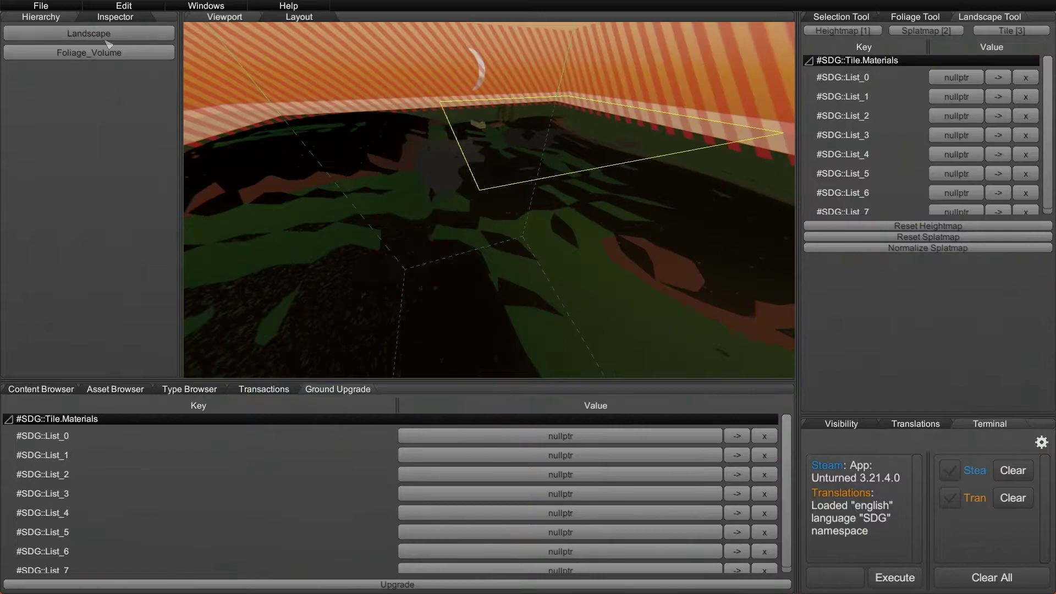
pyautogui.moveTo(493, 169)
pyautogui.mouseDown(button='right')
pyautogui.moveTo(462, 161)
pyautogui.moveTo(451, 139)
pyautogui.moveTo(454, 159)
pyautogui.moveTo(452, 140)
pyautogui.moveTo(484, 154)
pyautogui.mouseUp(button='right')
pyautogui.press('w')
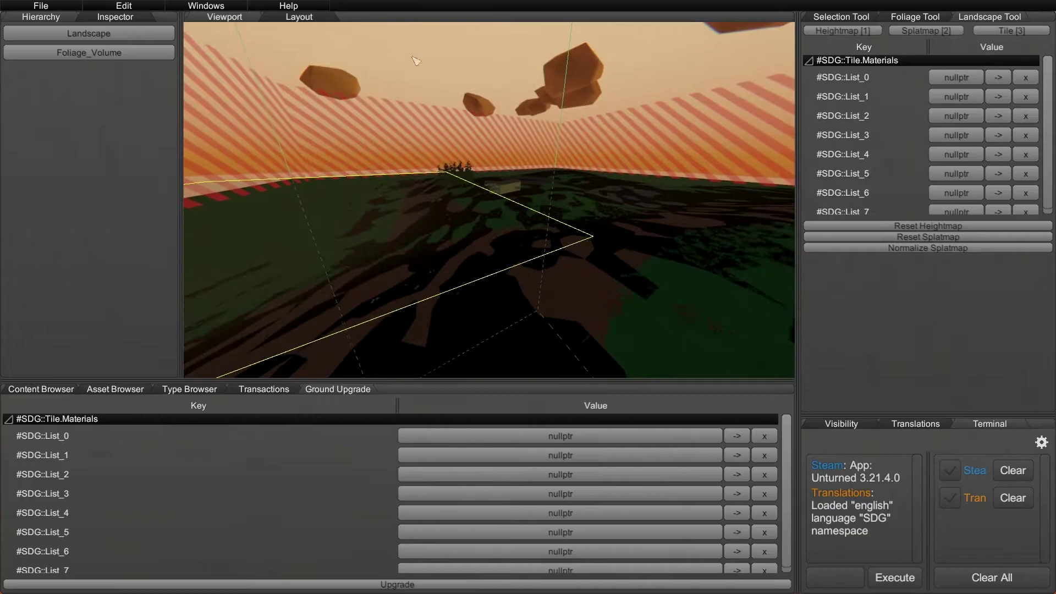
# - Delete the Foliage_Volume object from the level with the Selection Tool active
pyautogui.click(906, 19)
pyautogui.click(856, 21)
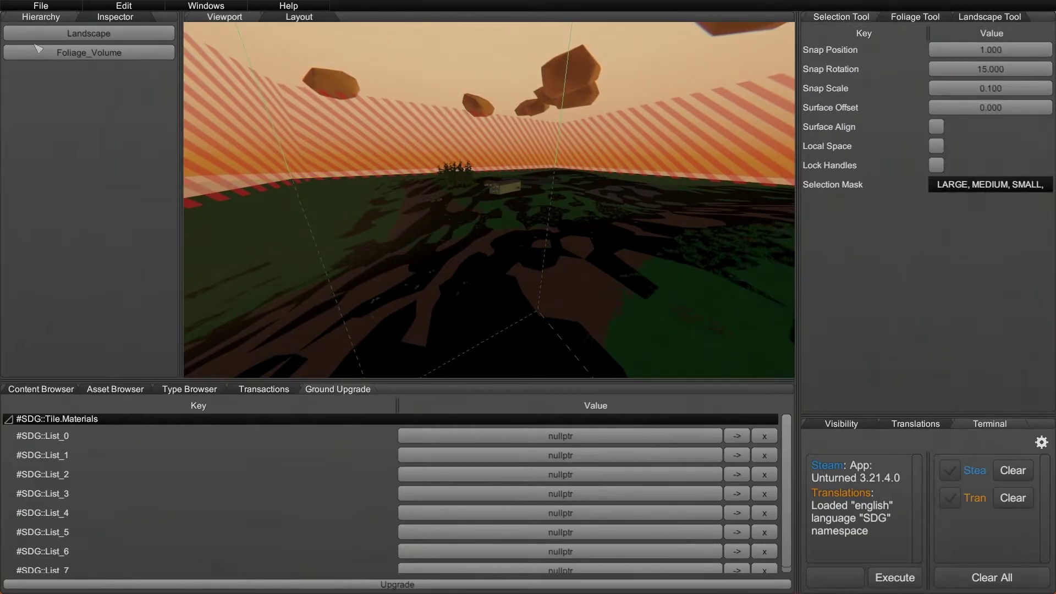
pyautogui.click(81, 52)
pyautogui.moveTo(373, 269); pyautogui.dragTo(380, 276, button='right')
pyautogui.press('Delete')
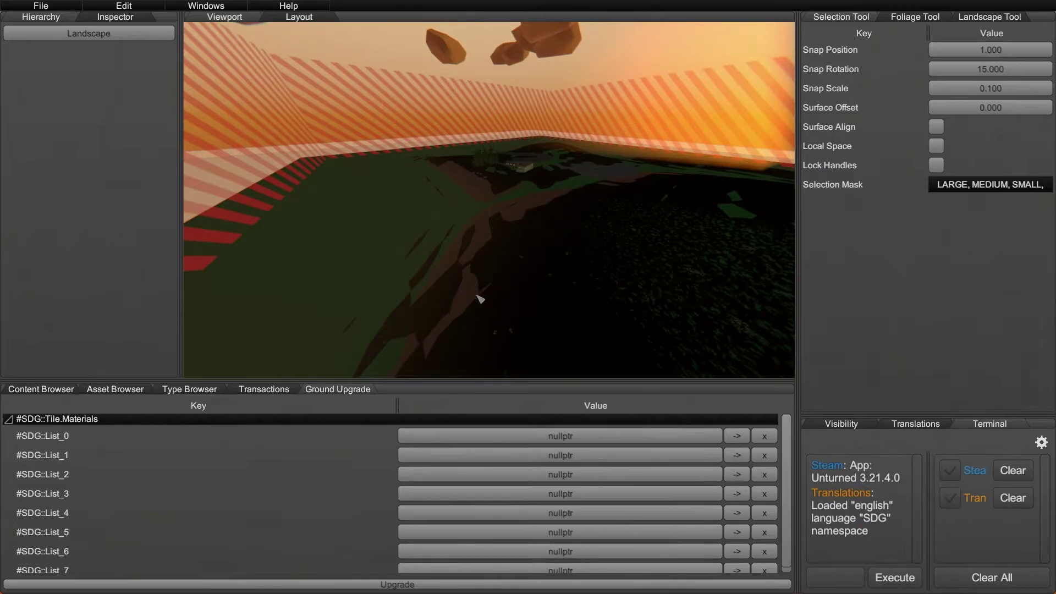
pyautogui.moveTo(480, 298); pyautogui.dragTo(533, 302, button='right')
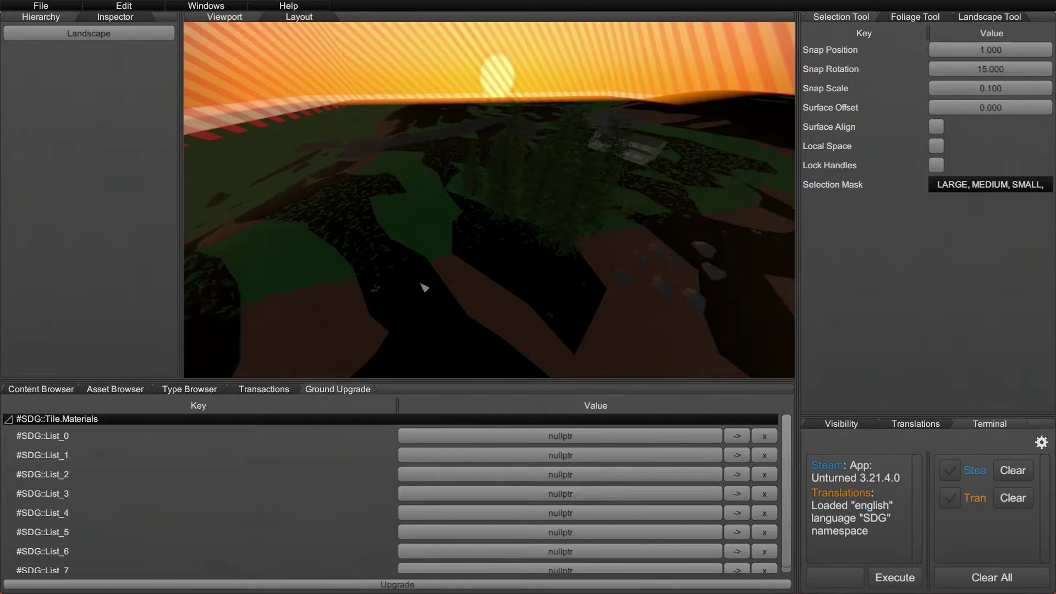
# - Save the upgraded level from the devkit
pyautogui.click(30, 7)
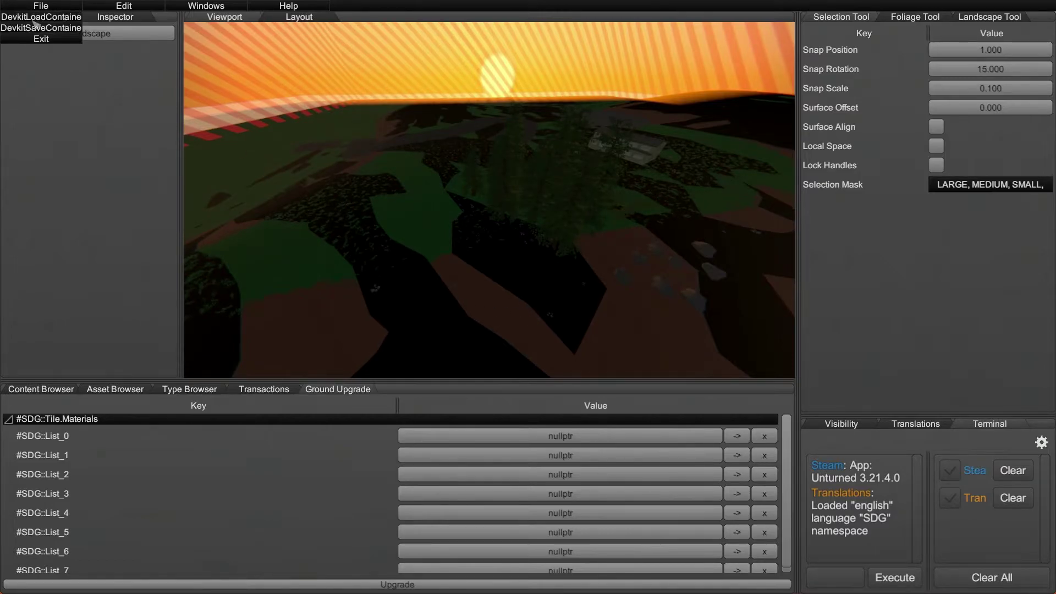
pyautogui.click(39, 28)
pyautogui.moveTo(436, 176); pyautogui.dragTo(436, 176, button='right')
pyautogui.click(41, 6)
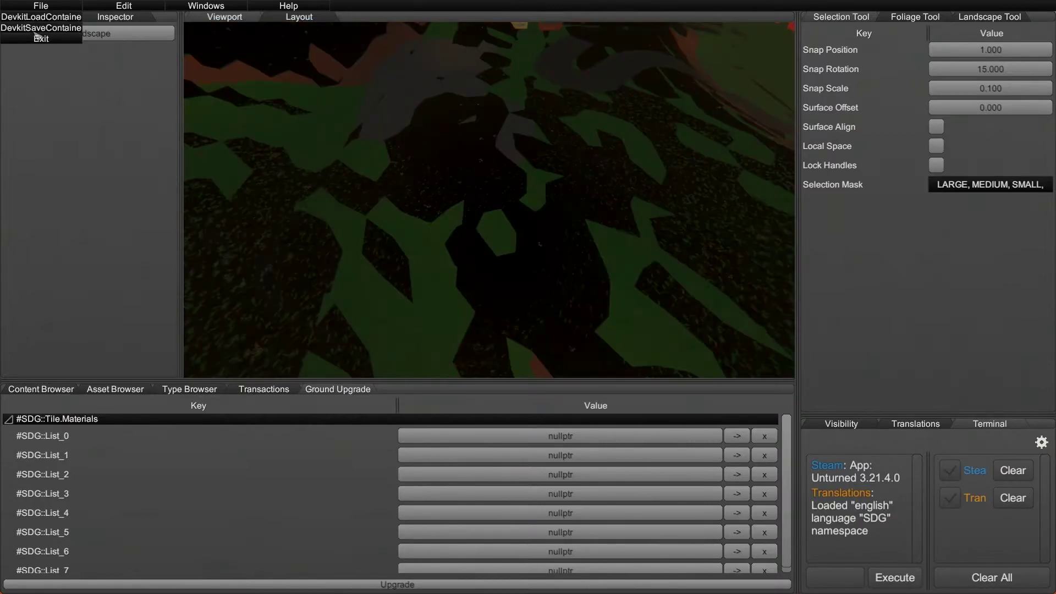
pyautogui.click(36, 28)
pyautogui.click(697, 438)
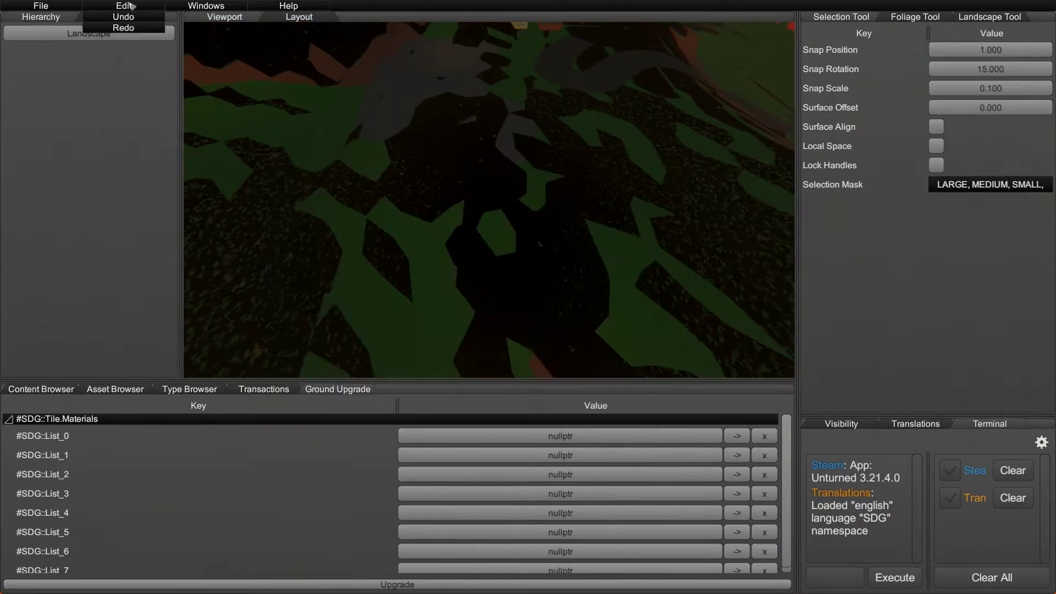
# - Exit the devkit and open the GroundUpgrade map in the standard editor
pyautogui.click(31, 5)
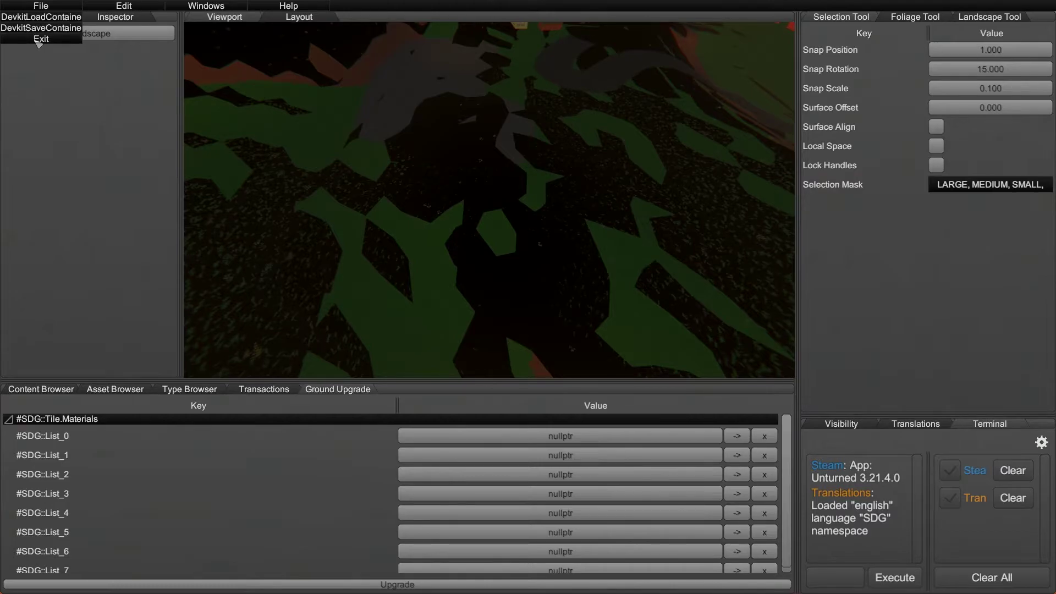
pyautogui.click(40, 38)
pyautogui.click(57, 212)
pyautogui.click(530, 246)
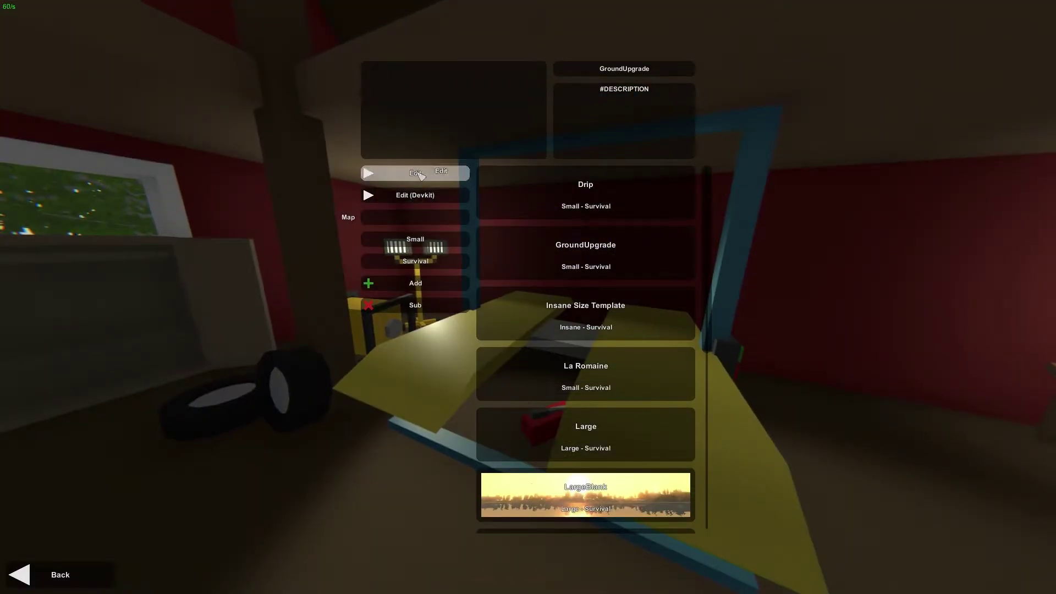
pyautogui.click(418, 174)
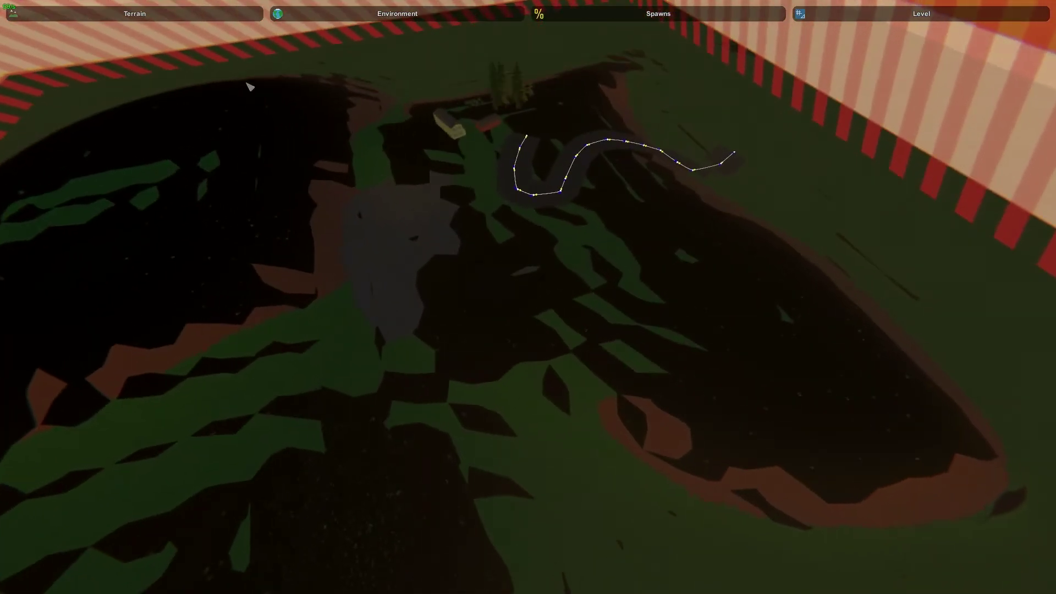
# - Flatten the old ground across the map to a height of 0.1 with the terrain Heights brush
pyautogui.click(190, 14)
pyautogui.click(189, 36)
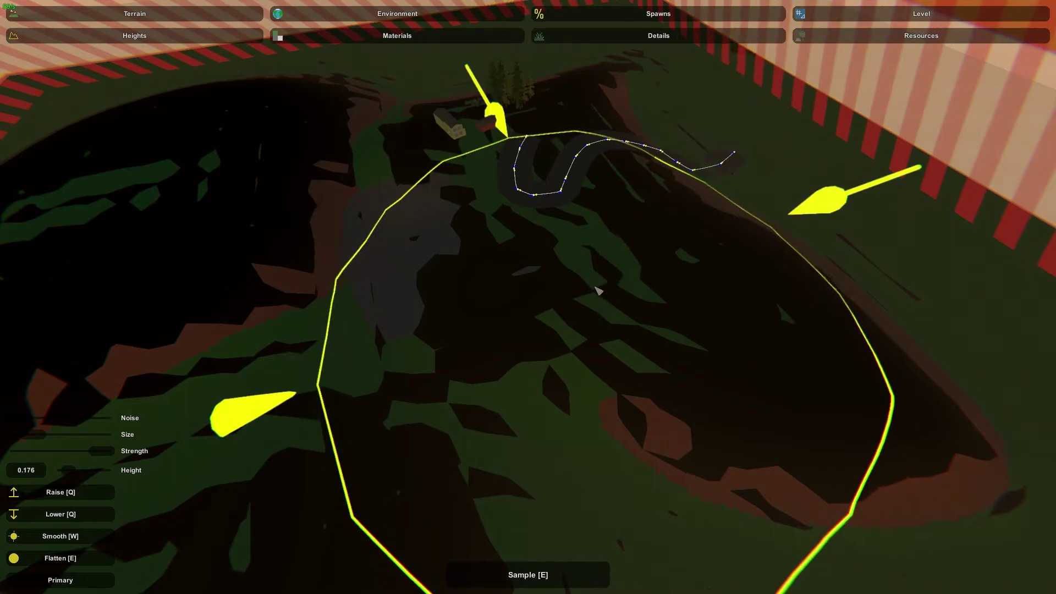
pyautogui.press('e')
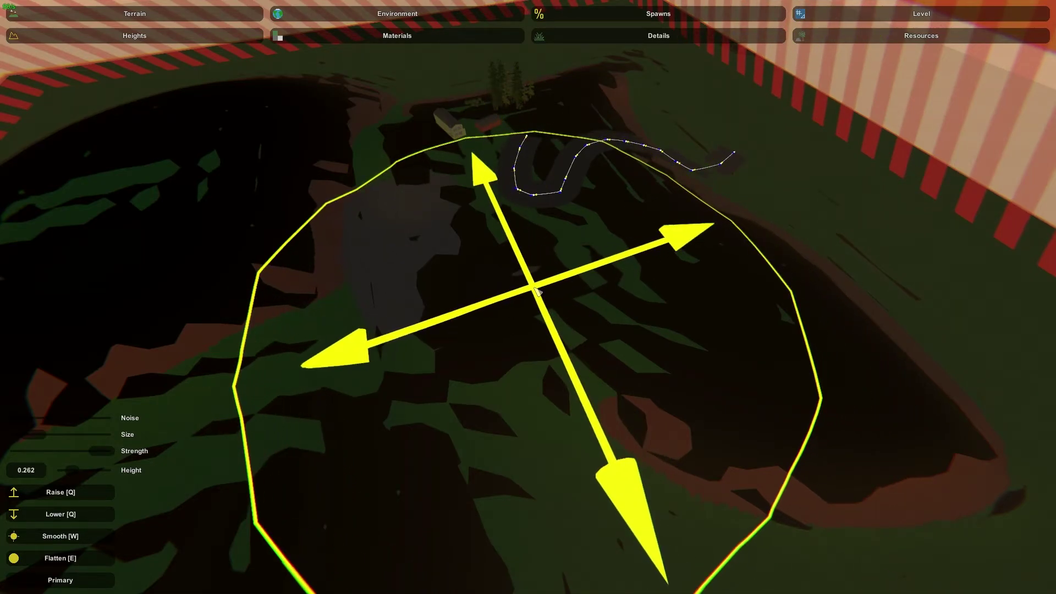
pyautogui.click(25, 467)
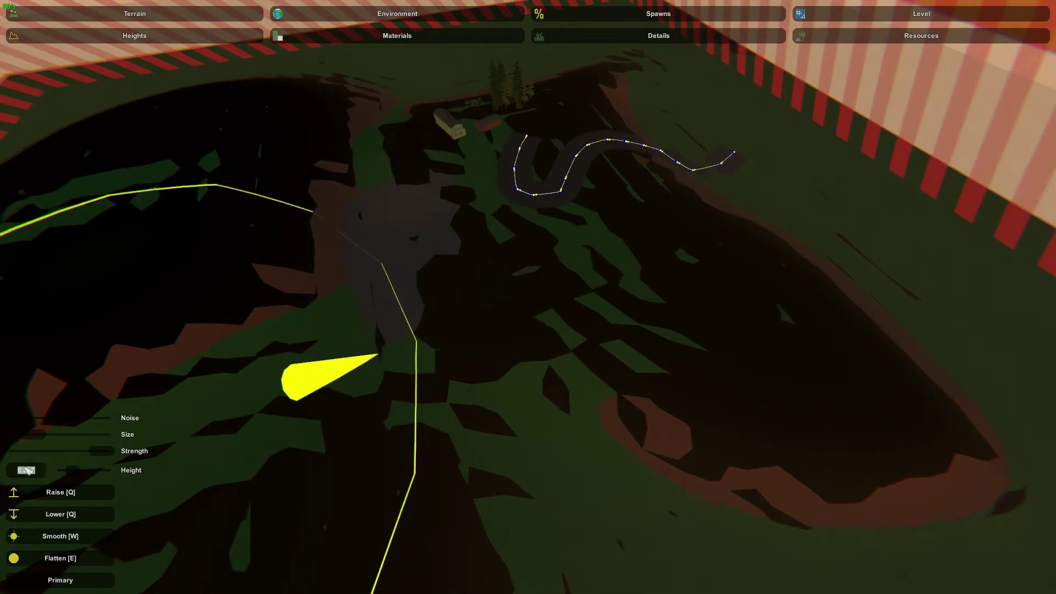
pyautogui.moveTo(28, 467); pyautogui.dragTo(24, 468)
pyautogui.write('1')
pyautogui.moveTo(35, 476); pyautogui.dragTo(11, 448, button='right')
pyautogui.moveTo(528, 297); pyautogui.dragTo(583, 336, button='right')
pyautogui.moveTo(528, 297)
pyautogui.mouseDown()
pyautogui.moveTo(568, 287)
pyautogui.moveTo(681, 224)
pyautogui.moveTo(597, 100)
pyautogui.moveTo(270, 91)
pyautogui.moveTo(605, 173)
pyautogui.moveTo(928, 222)
pyautogui.mouseUp()
pyautogui.moveTo(927, 222)
pyautogui.mouseDown(button='right')
pyautogui.moveTo(1017, 275)
pyautogui.moveTo(1051, 269)
pyautogui.mouseUp(button='right')
pyautogui.moveTo(527, 298); pyautogui.dragTo(527, 298, button='right')
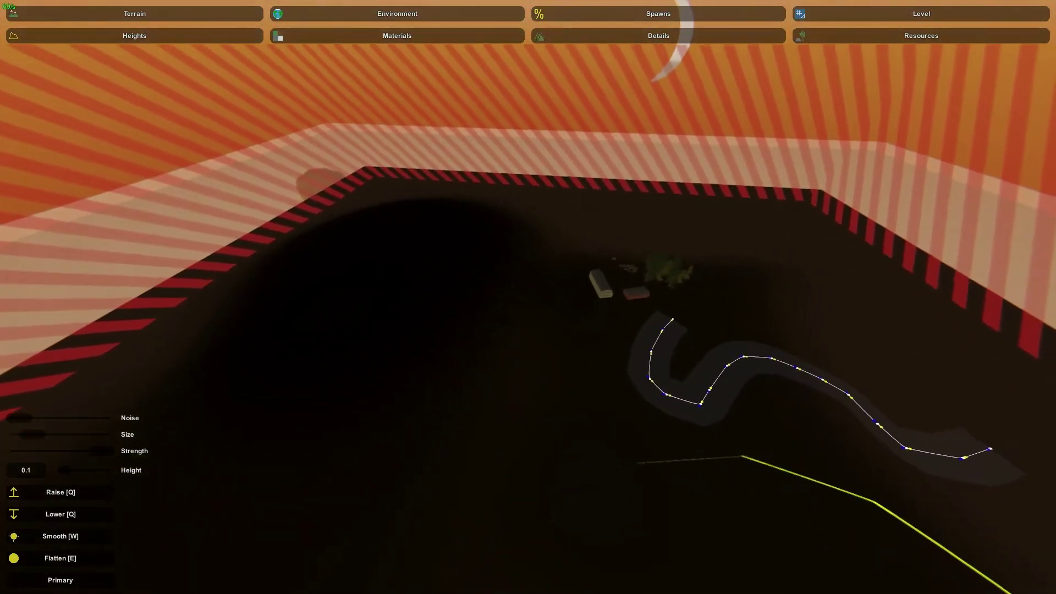
pyautogui.press('w')
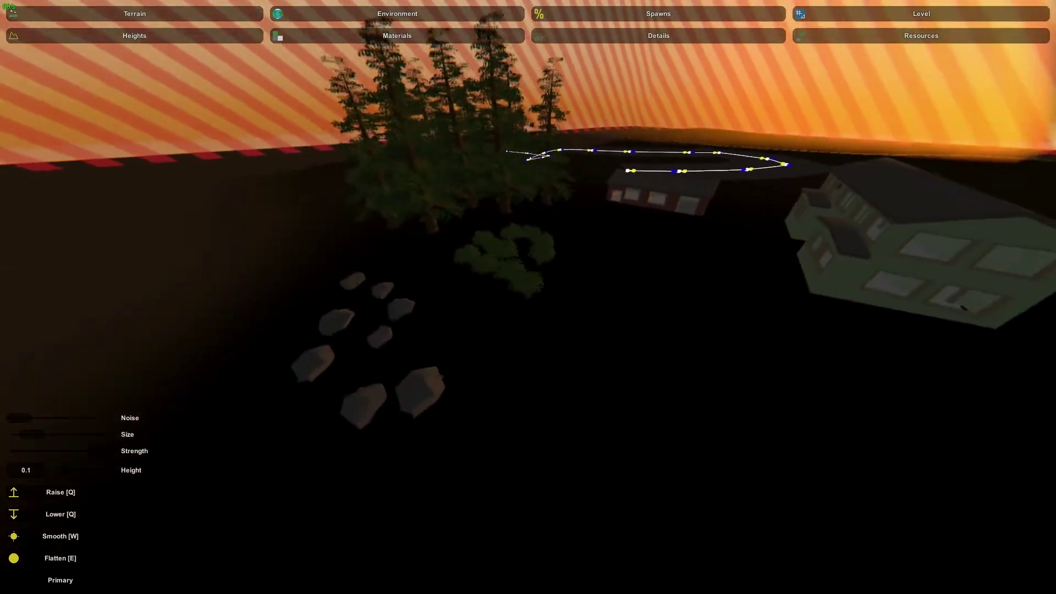
pyautogui.moveTo(528, 297); pyautogui.dragTo(539, 298, button='right')
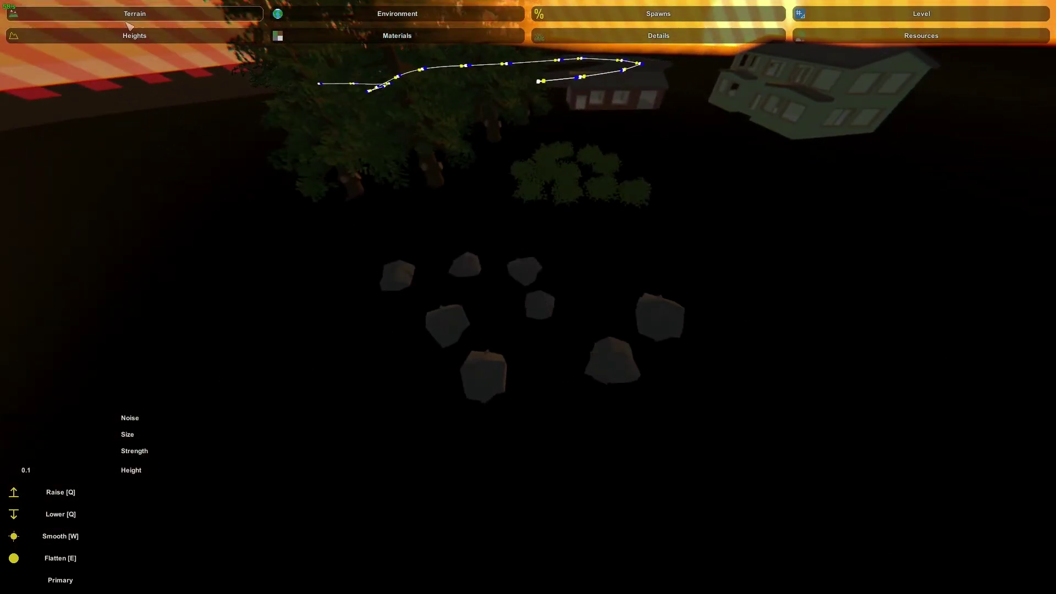
# - Exit the standard editor and open the GroundUpgrade map in the devkit
pyautogui.press('Escape')
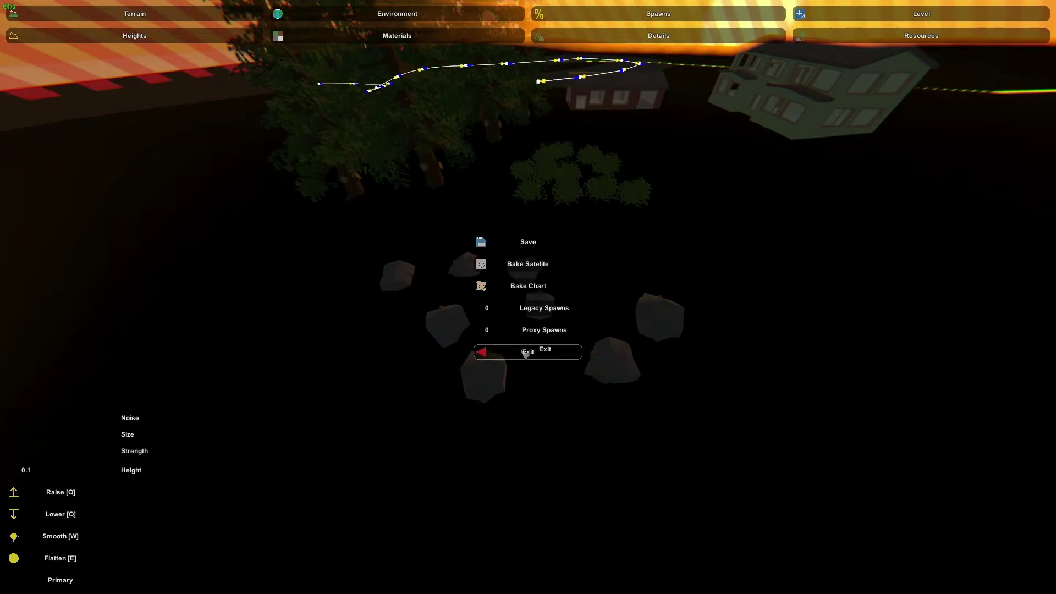
pyautogui.click(527, 355)
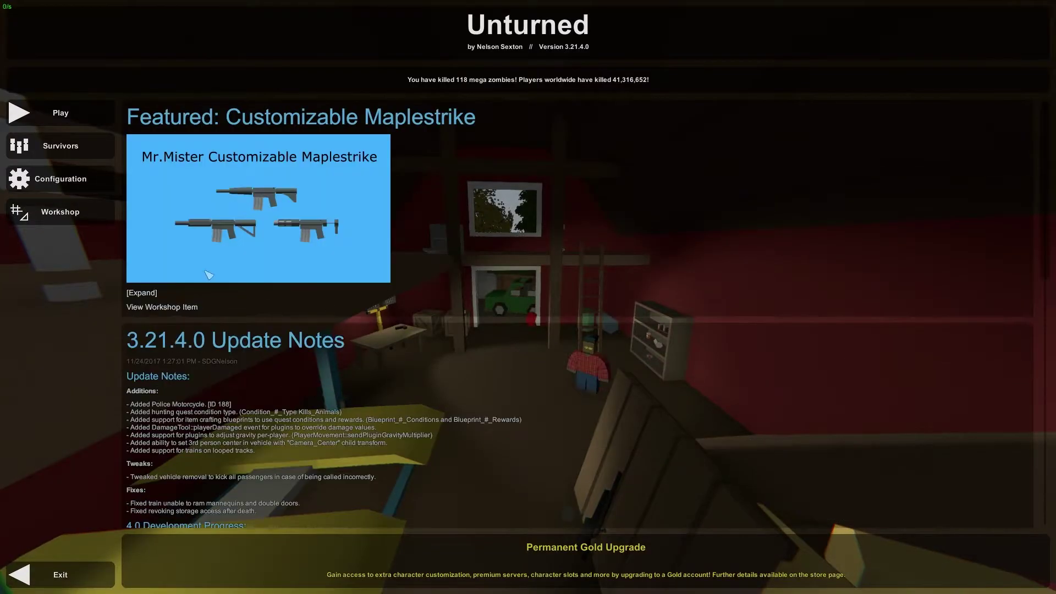
pyautogui.click(99, 220)
pyautogui.click(520, 243)
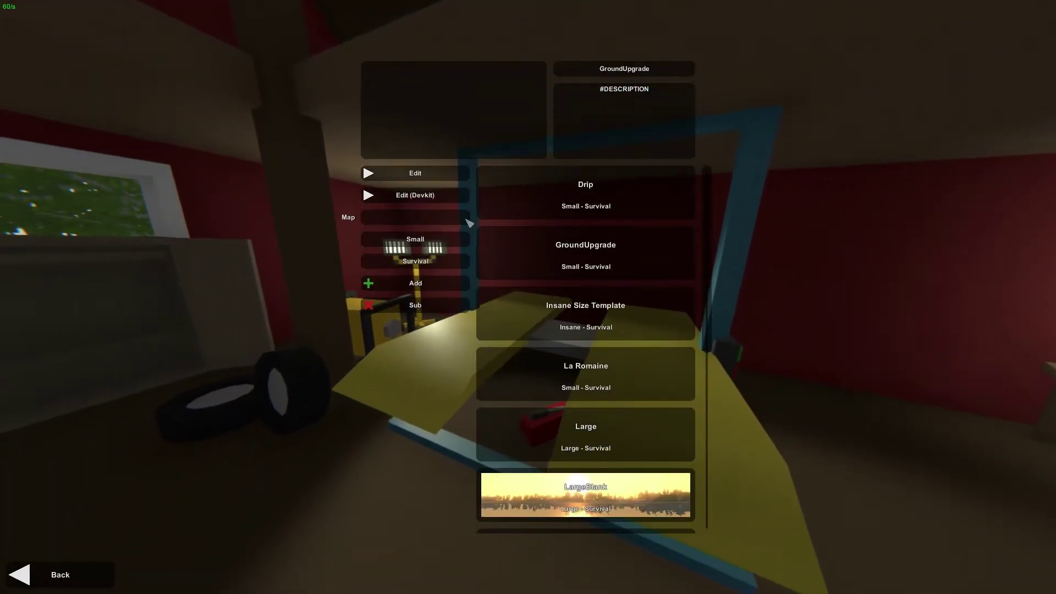
pyautogui.click(435, 198)
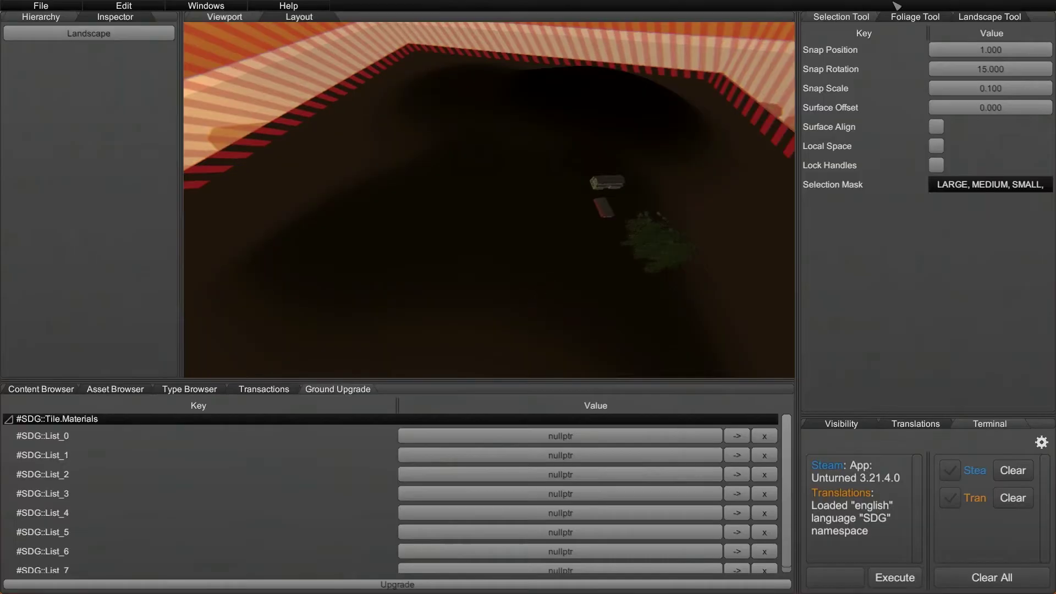
# - Bring up the Landscape Tool's heightmap brush and inspect the upgraded terrain with it
pyautogui.click(987, 18)
pyautogui.click(840, 31)
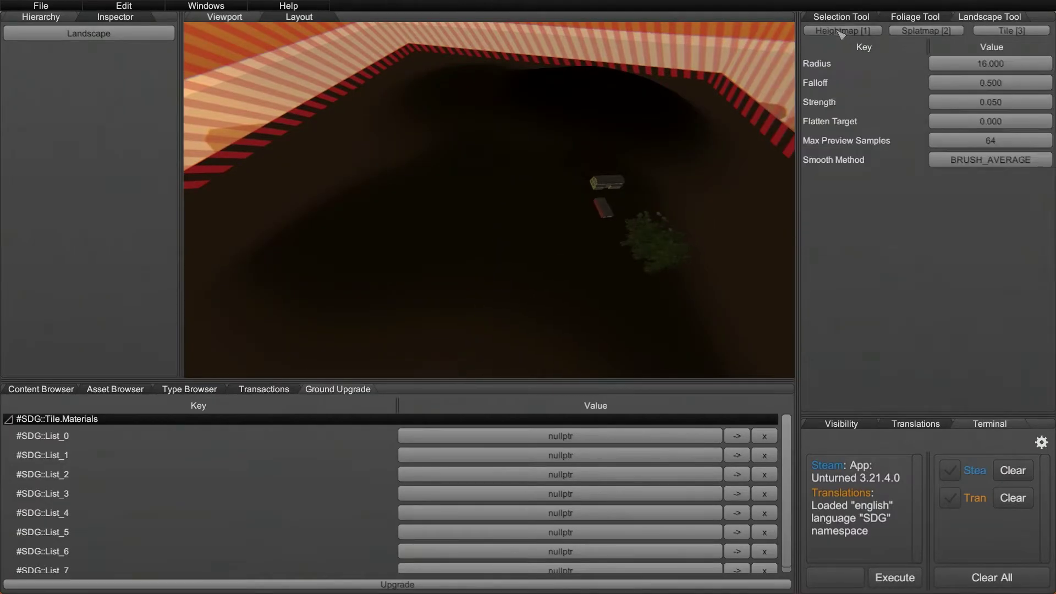
pyautogui.press('w')
pyautogui.moveTo(416, 245)
pyautogui.mouseDown(button='right')
pyautogui.moveTo(543, 299)
pyautogui.moveTo(528, 297)
pyautogui.mouseUp(button='right')
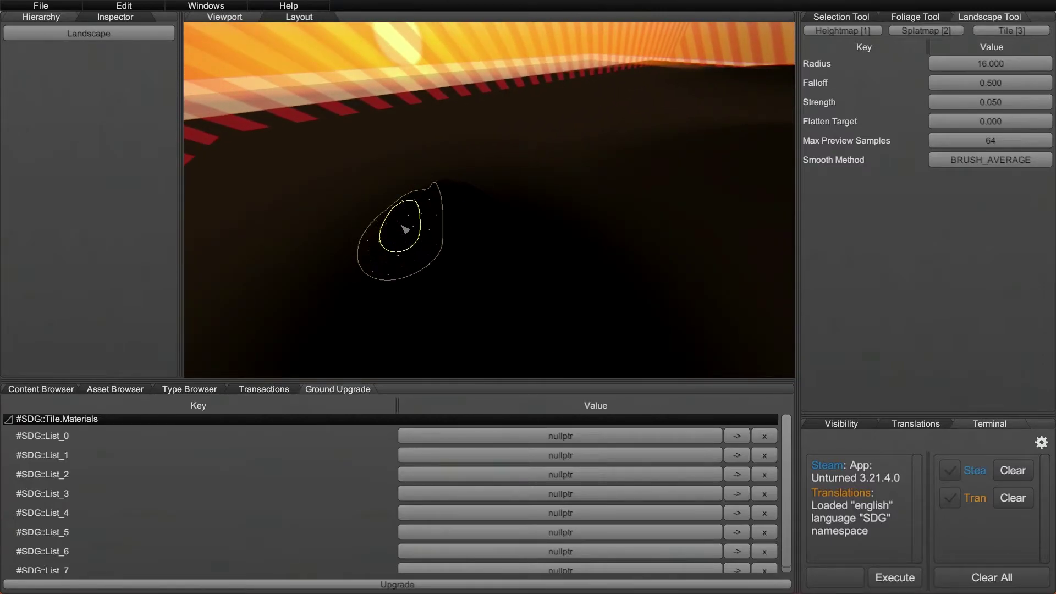
# - Filter the splatmap materials by "russia" and paint winding strips, the area around the large hill and patches of Russia_Grass_00_Material
pyautogui.click(934, 32)
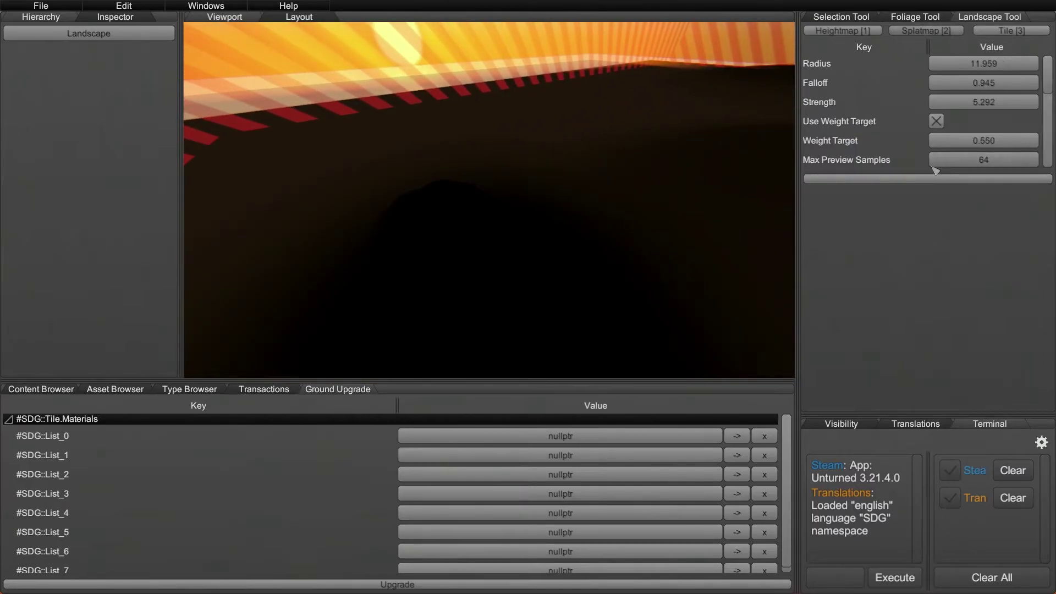
pyautogui.write('russia')
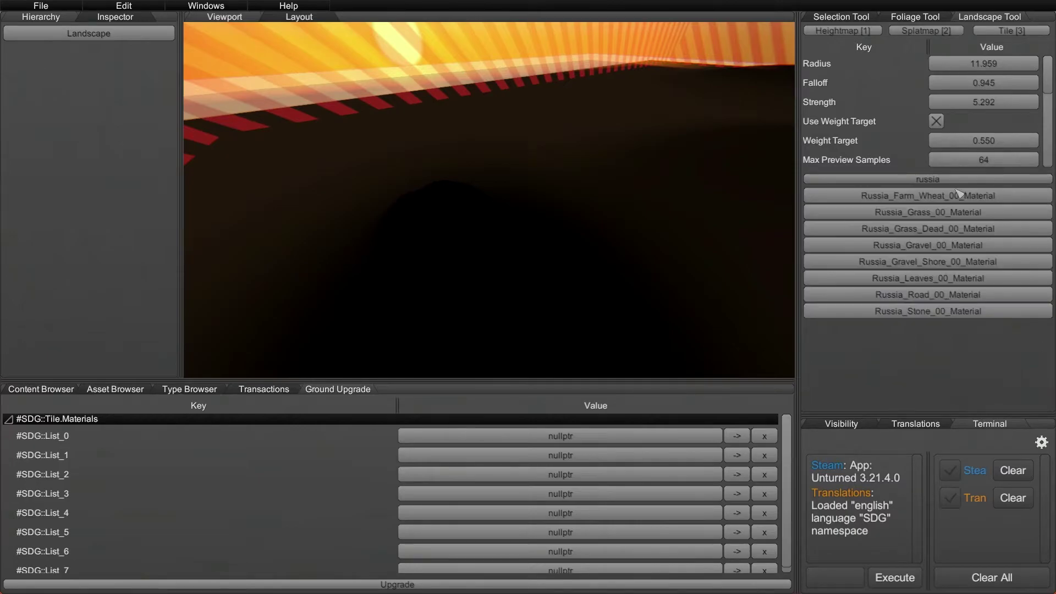
pyautogui.moveTo(773, 214)
pyautogui.mouseDown(button='right')
pyautogui.moveTo(528, 306)
pyautogui.moveTo(530, 269)
pyautogui.moveTo(525, 297)
pyautogui.mouseUp(button='right')
pyautogui.moveTo(627, 242); pyautogui.dragTo(787, 297)
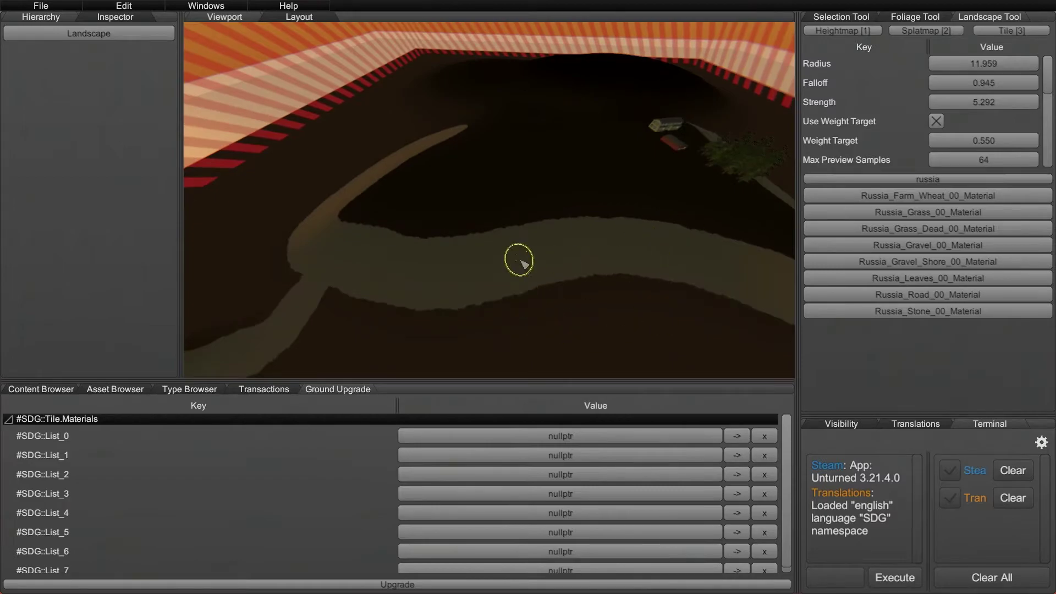
pyautogui.moveTo(519, 262)
pyautogui.mouseDown(button='right')
pyautogui.moveTo(518, 299)
pyautogui.moveTo(535, 308)
pyautogui.moveTo(525, 292)
pyautogui.moveTo(455, 342)
pyautogui.moveTo(405, 256)
pyautogui.moveTo(528, 290)
pyautogui.moveTo(530, 302)
pyautogui.moveTo(493, 225)
pyautogui.mouseUp(button='right')
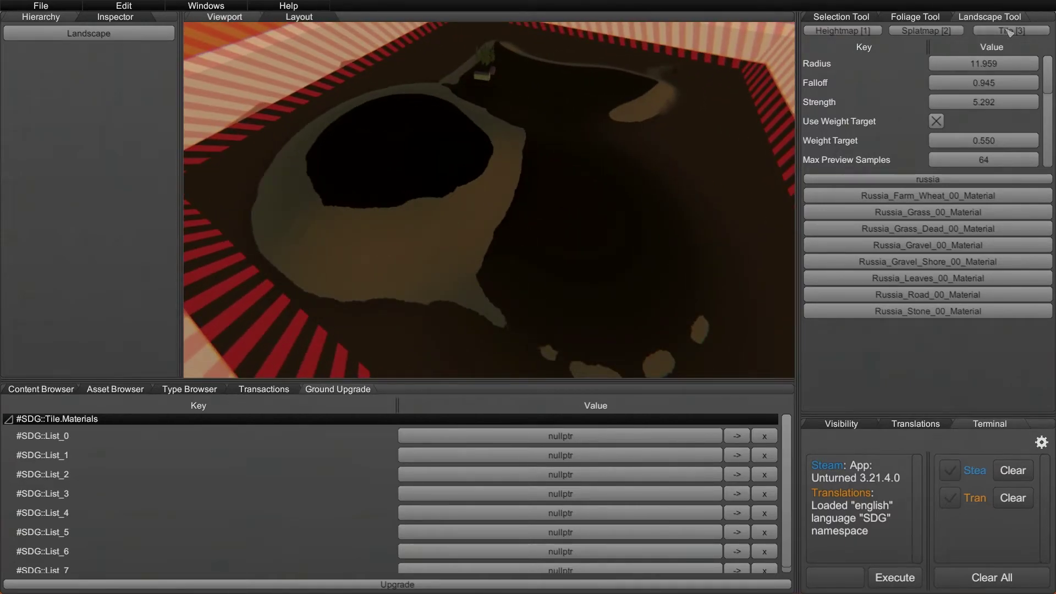
pyautogui.moveTo(559, 208); pyautogui.dragTo(528, 297, button='right')
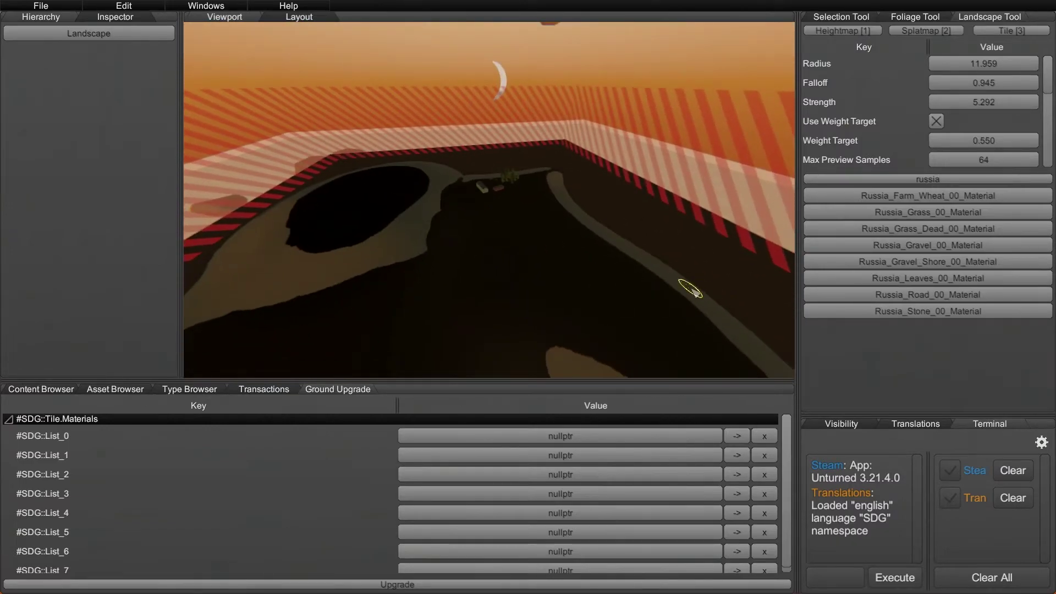
pyautogui.moveTo(696, 292); pyautogui.dragTo(536, 290, button='right')
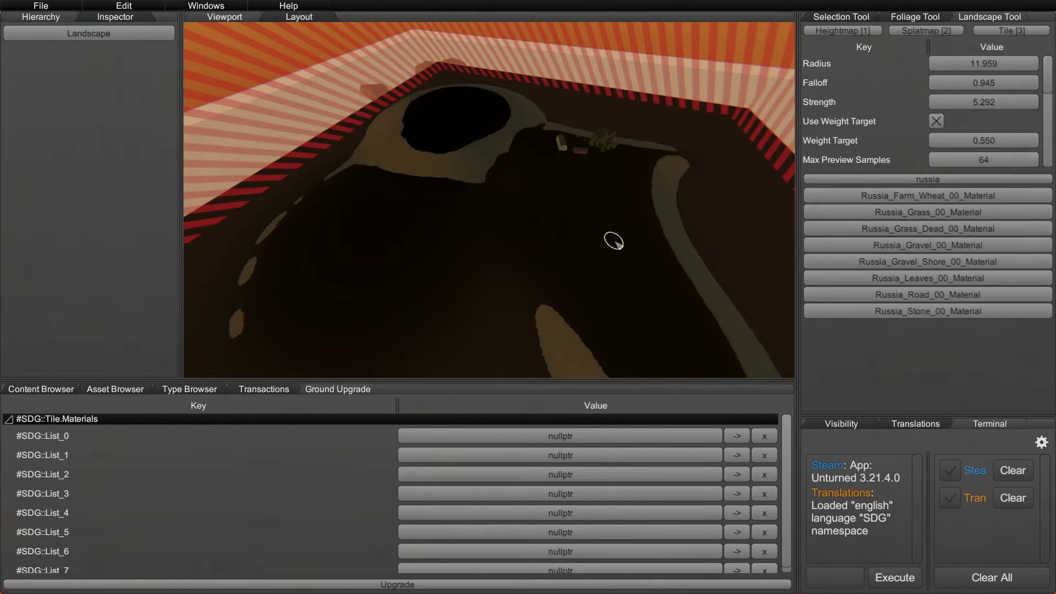
pyautogui.moveTo(565, 252); pyautogui.dragTo(528, 300, button='right')
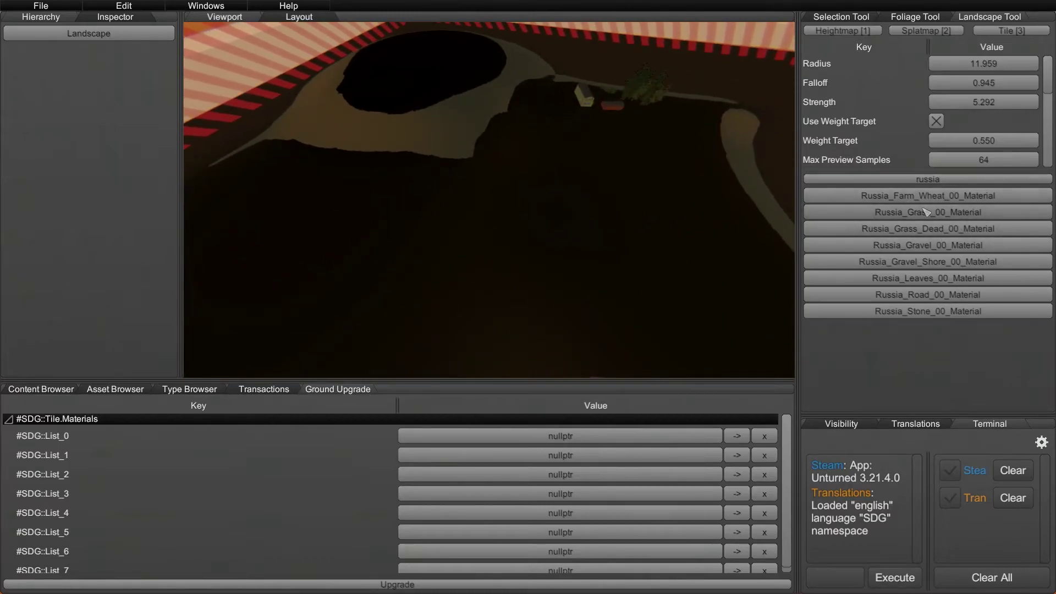
pyautogui.moveTo(616, 238); pyautogui.dragTo(570, 193)
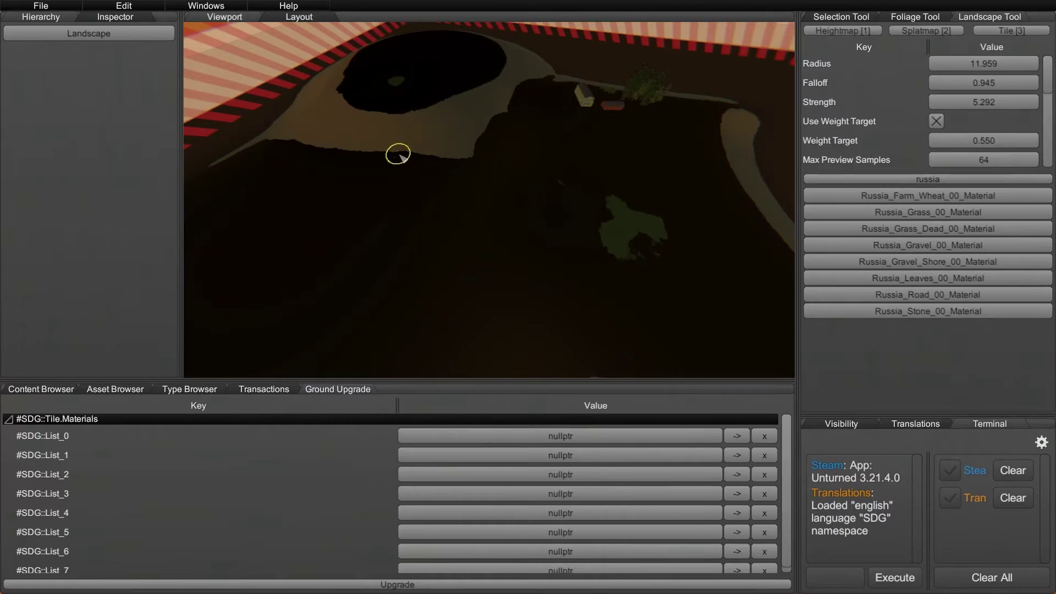
# - Save the painted level in the devkit and open GroundUpgrade in the standard editor
pyautogui.hotkey('ctrl', 's')
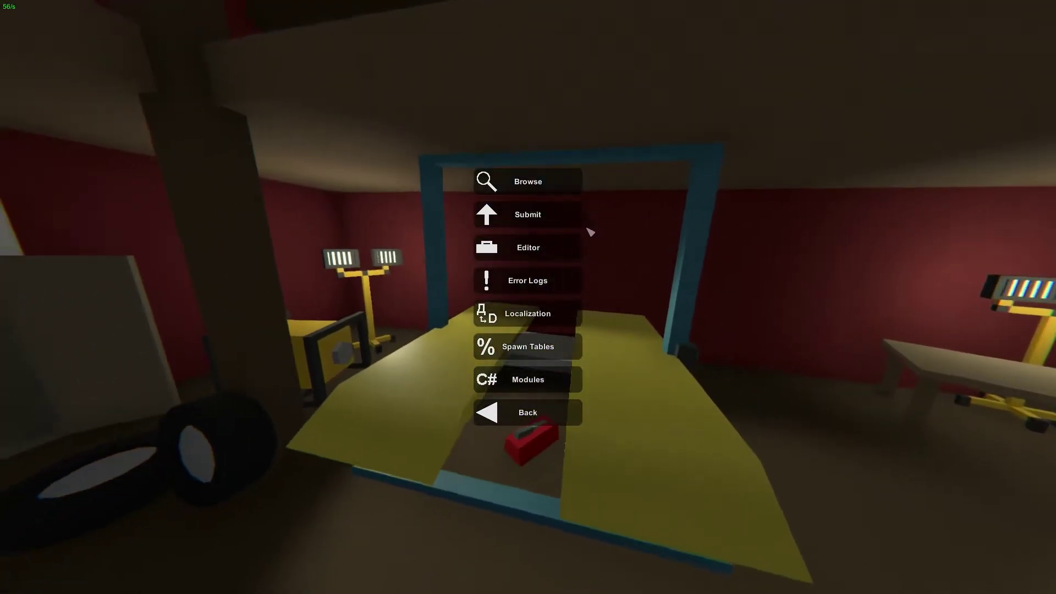
pyautogui.click(550, 238)
pyautogui.click(412, 173)
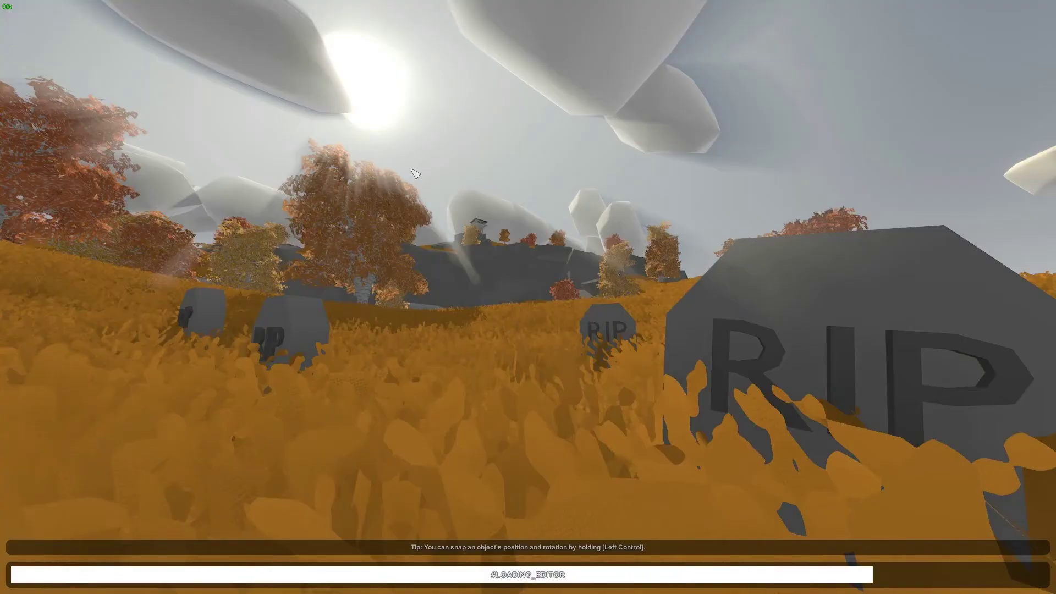
# - Examine how the painted landscape appears in the standard editor and inspect the existing road path with the Roads tool
pyautogui.press('w')
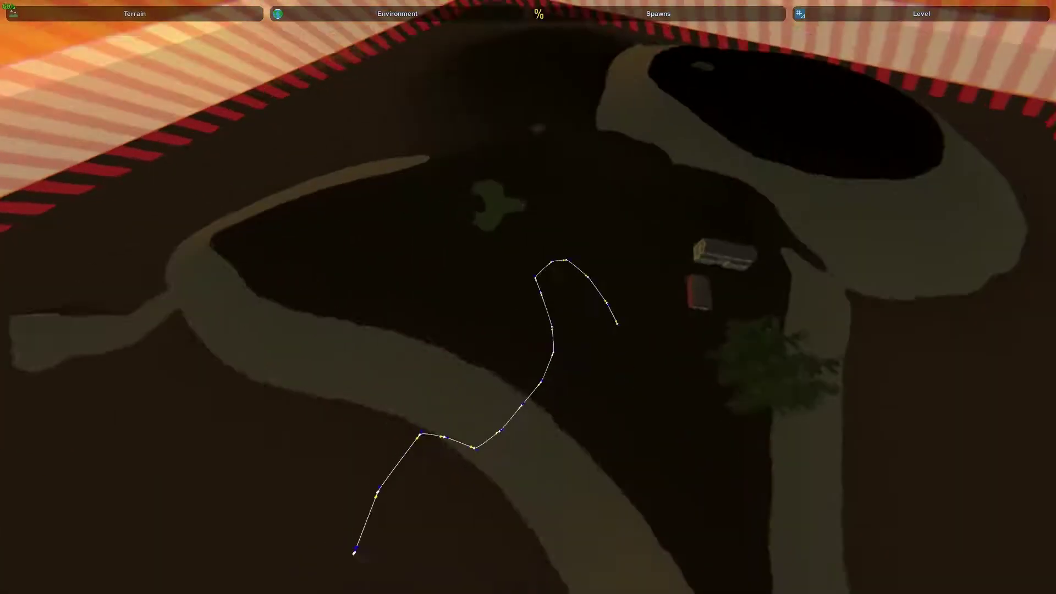
pyautogui.moveTo(558, 307); pyautogui.dragTo(737, 253, button='right')
pyautogui.press('w')
pyautogui.press('w')
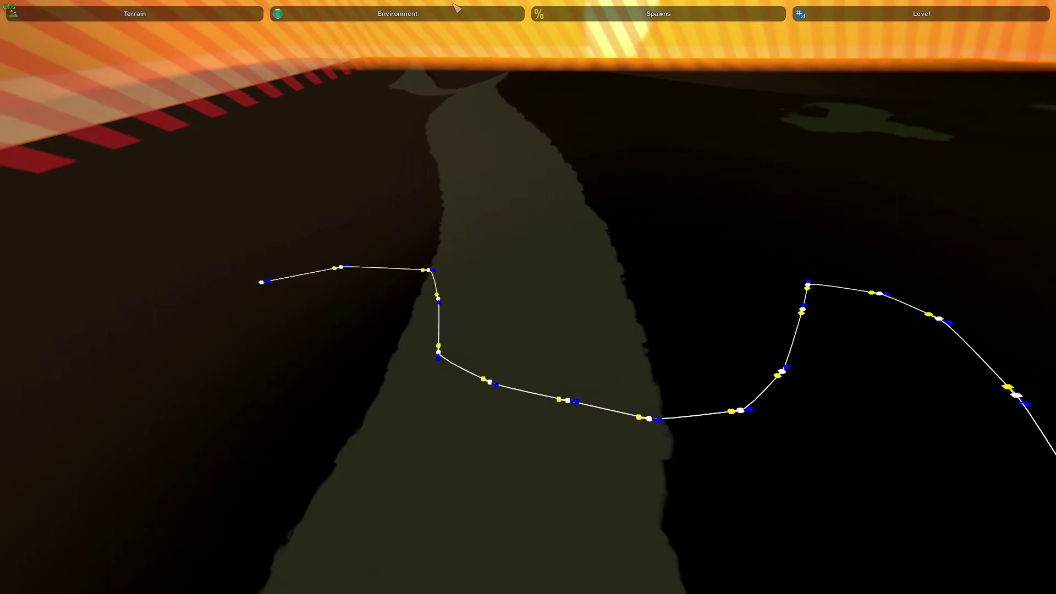
pyautogui.click(440, 11)
pyautogui.click(517, 42)
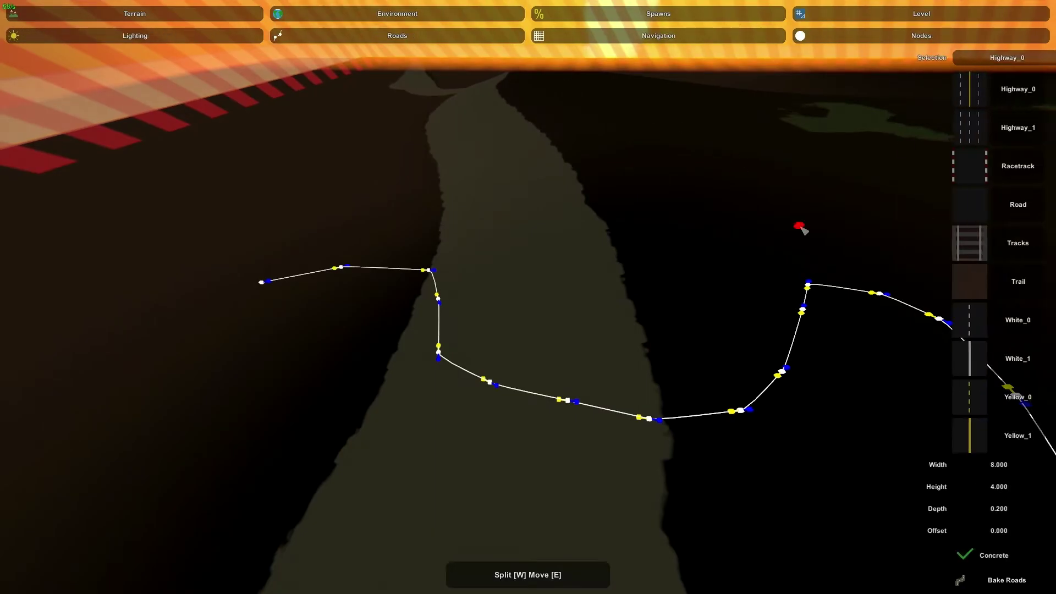
pyautogui.moveTo(578, 379); pyautogui.dragTo(600, 319, button='right')
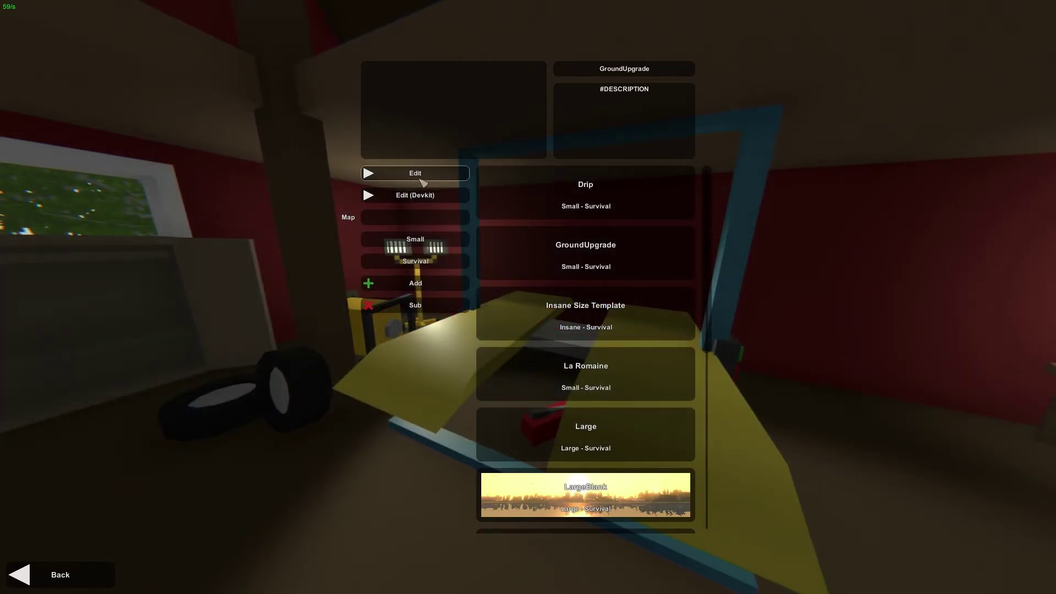
# - Reopen the GroundUpgrade map in the standard editor and move to the pine trees beside the painted strip
pyautogui.click(422, 182)
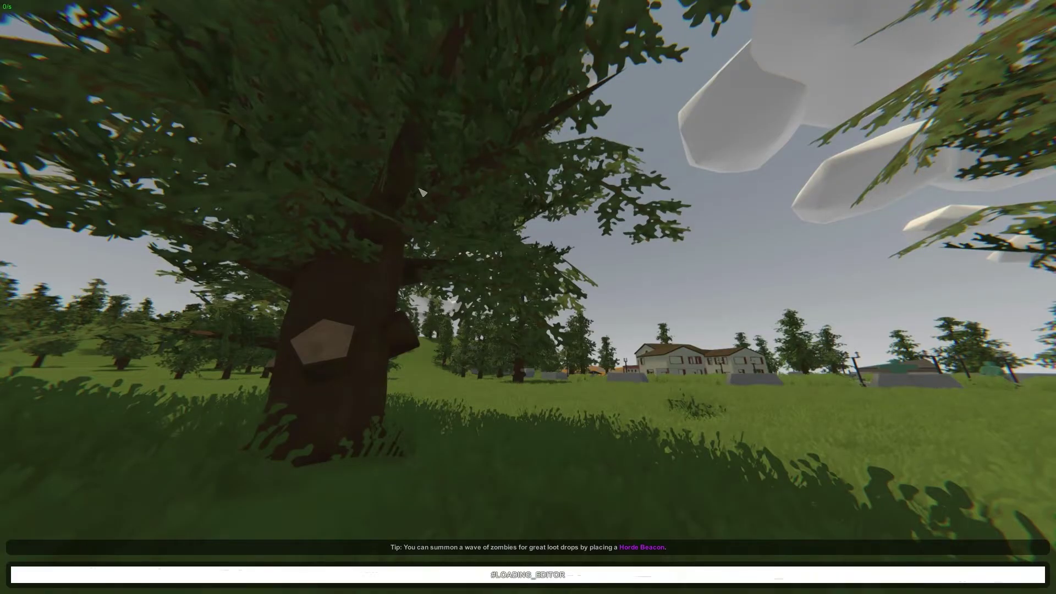
pyautogui.moveTo(650, 335); pyautogui.dragTo(528, 269, button='right')
pyautogui.press('w')
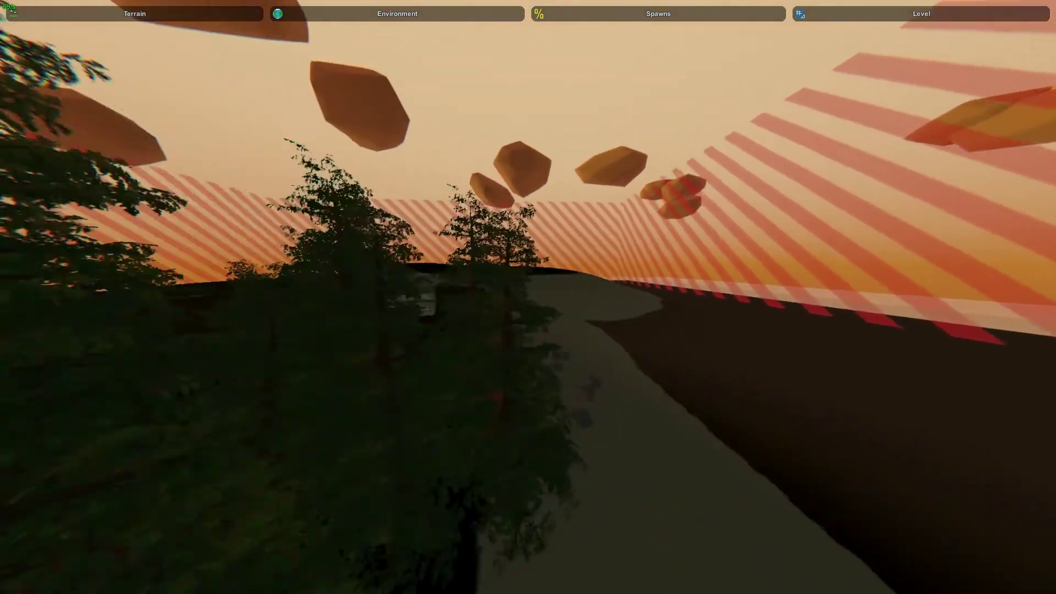
# - Place Russia Birch #1 trees on the painted ground near the rocks using the terrain resource tools
pyautogui.click(182, 15)
pyautogui.click(633, 40)
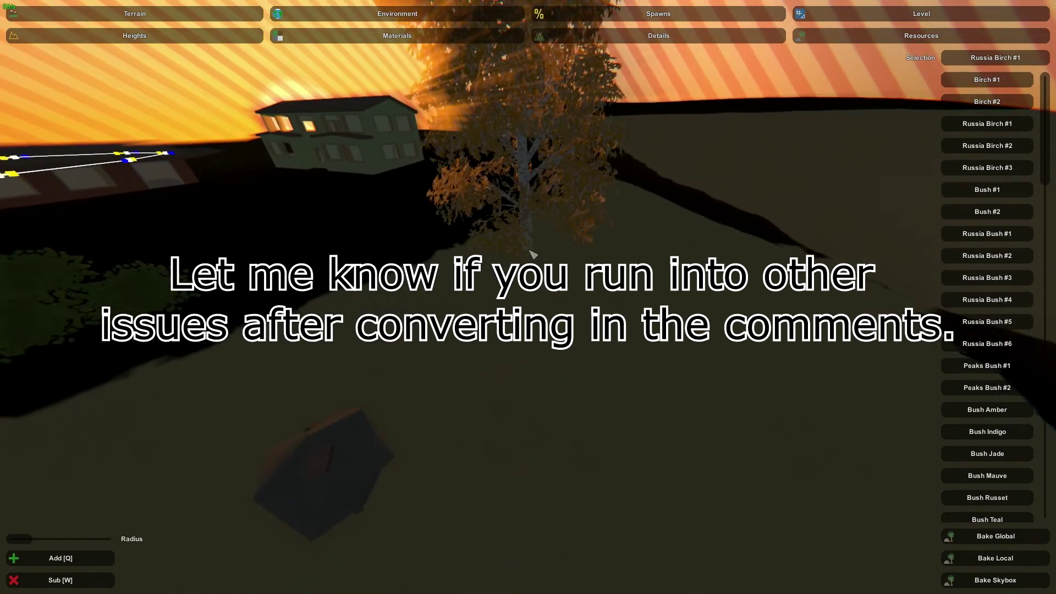
pyautogui.moveTo(530, 250); pyautogui.dragTo(561, 258, button='right')
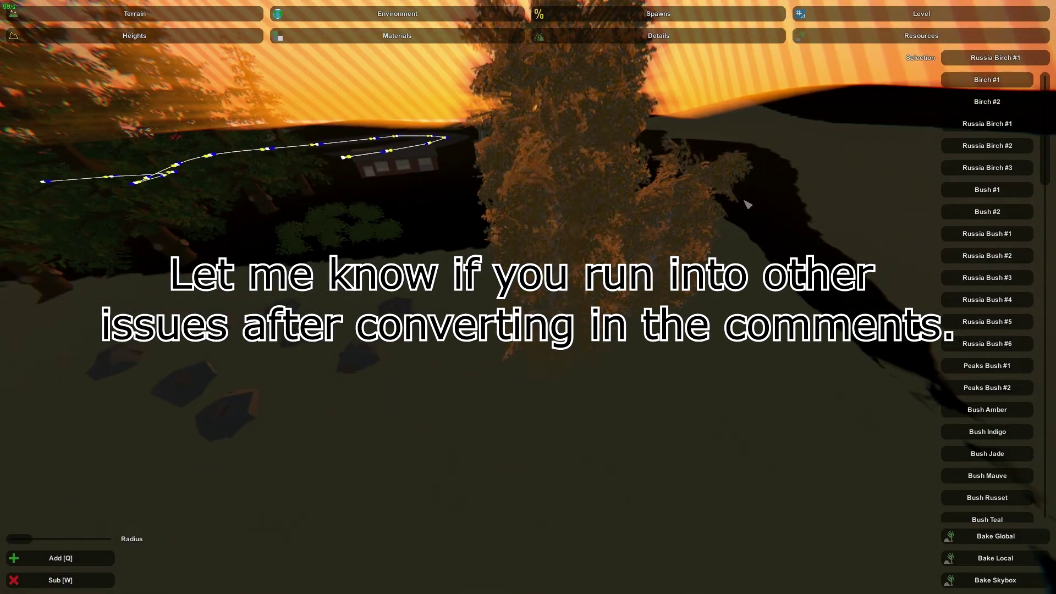
# - Place an AC #1 object on the painted ground beside the rocks using the level Objects tool
pyautogui.click(921, 13)
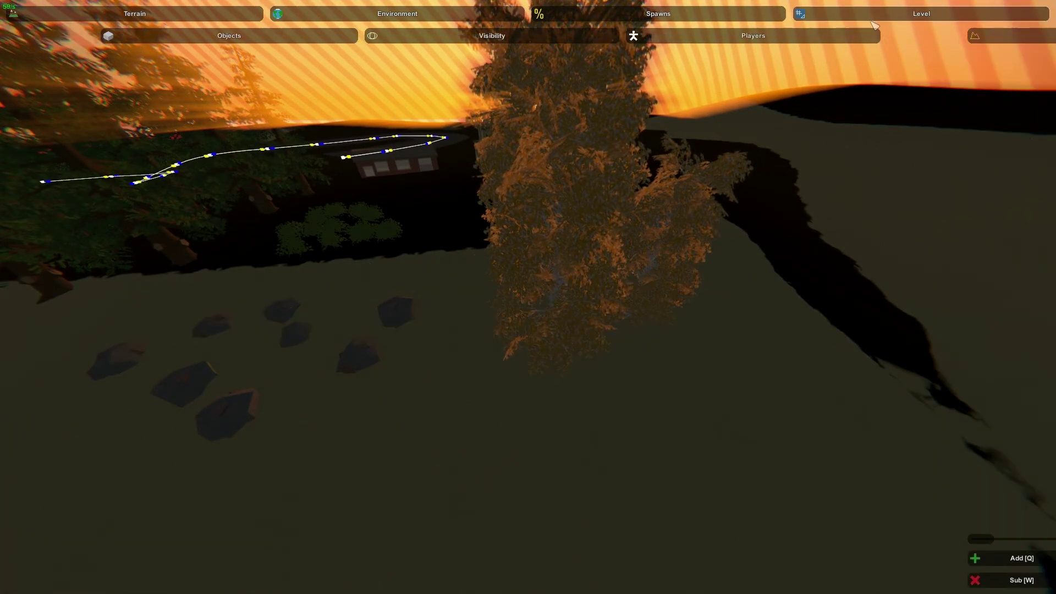
pyautogui.click(207, 34)
pyautogui.moveTo(935, 228); pyautogui.dragTo(530, 300, button='right')
pyautogui.press('w')
pyautogui.press('e')
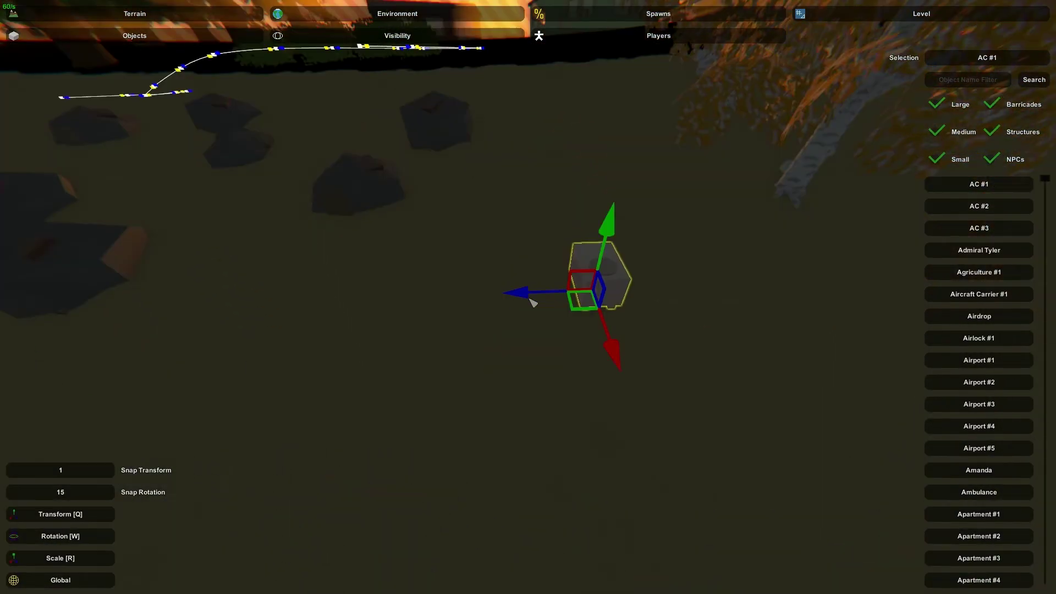
pyautogui.click(622, 291)
pyautogui.press('a')
pyautogui.moveTo(622, 291); pyautogui.dragTo(537, 300, button='right')
pyautogui.press('s')
# - Save the level in the standard editor and look over the landscape and road
pyautogui.press('Escape')
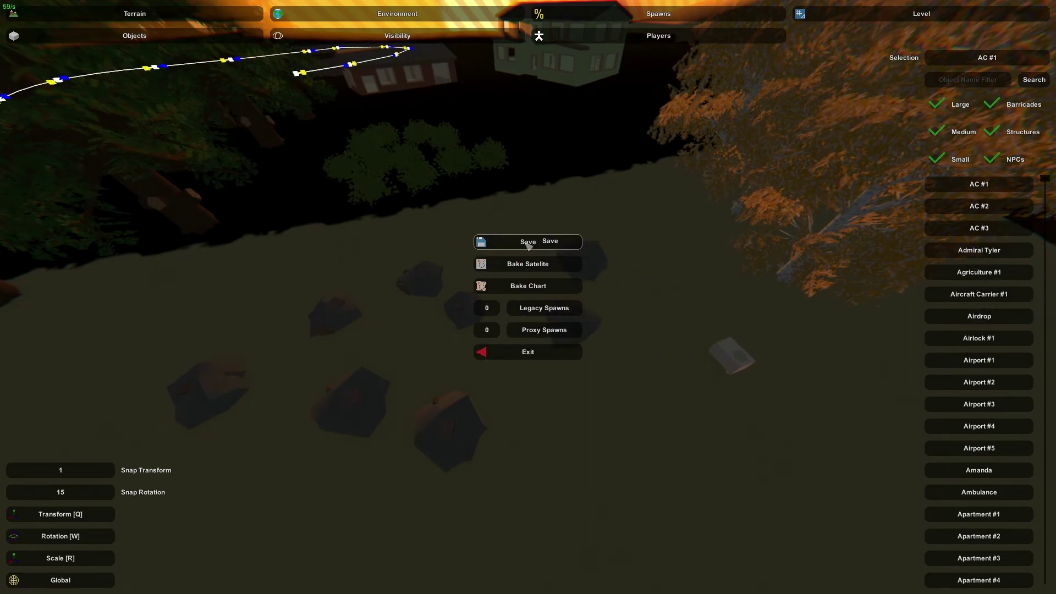
pyautogui.press('Escape')
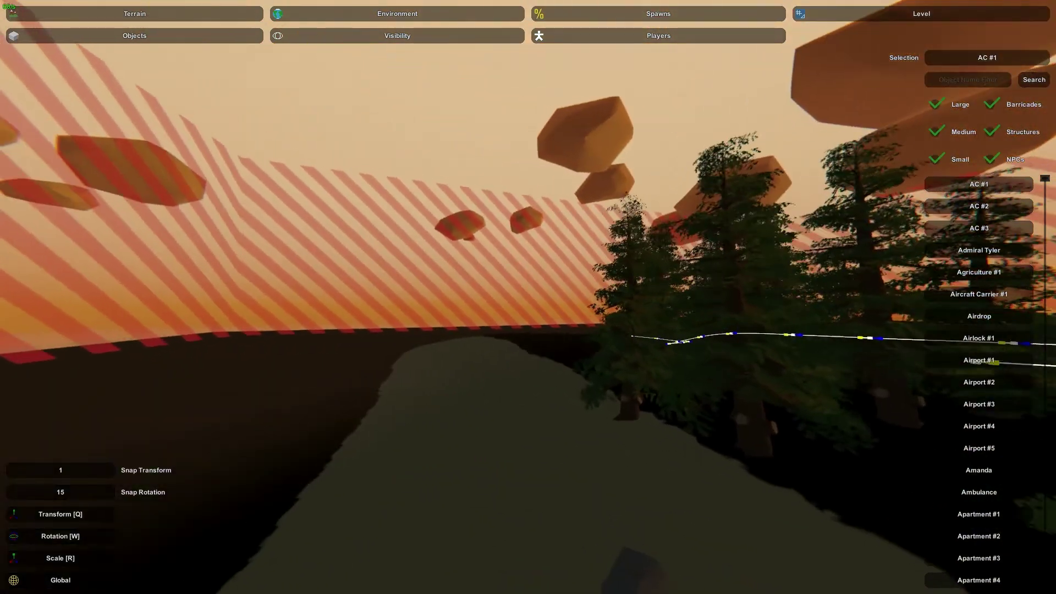
pyautogui.press('w')
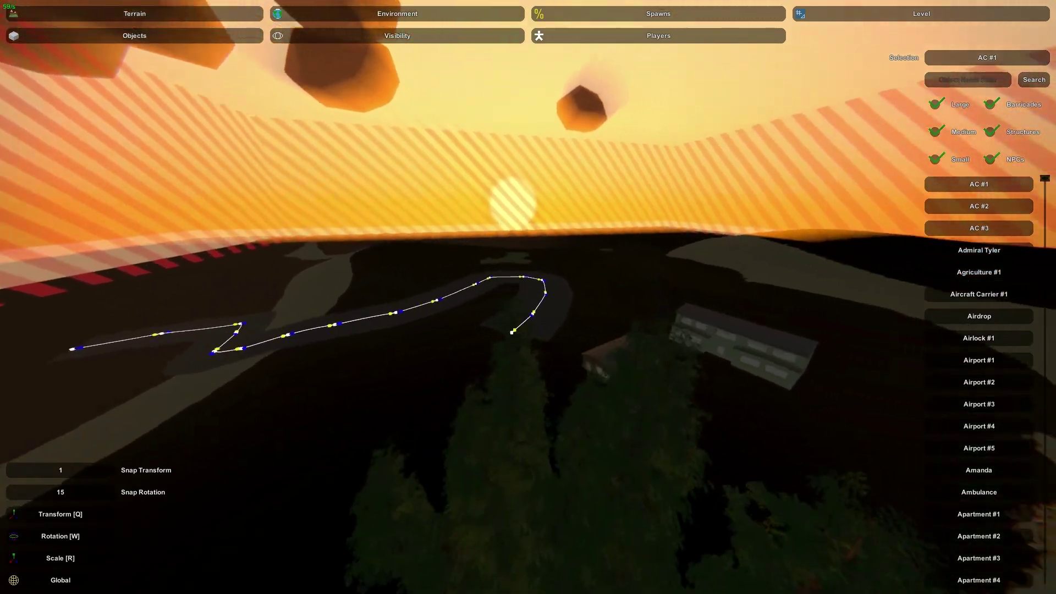